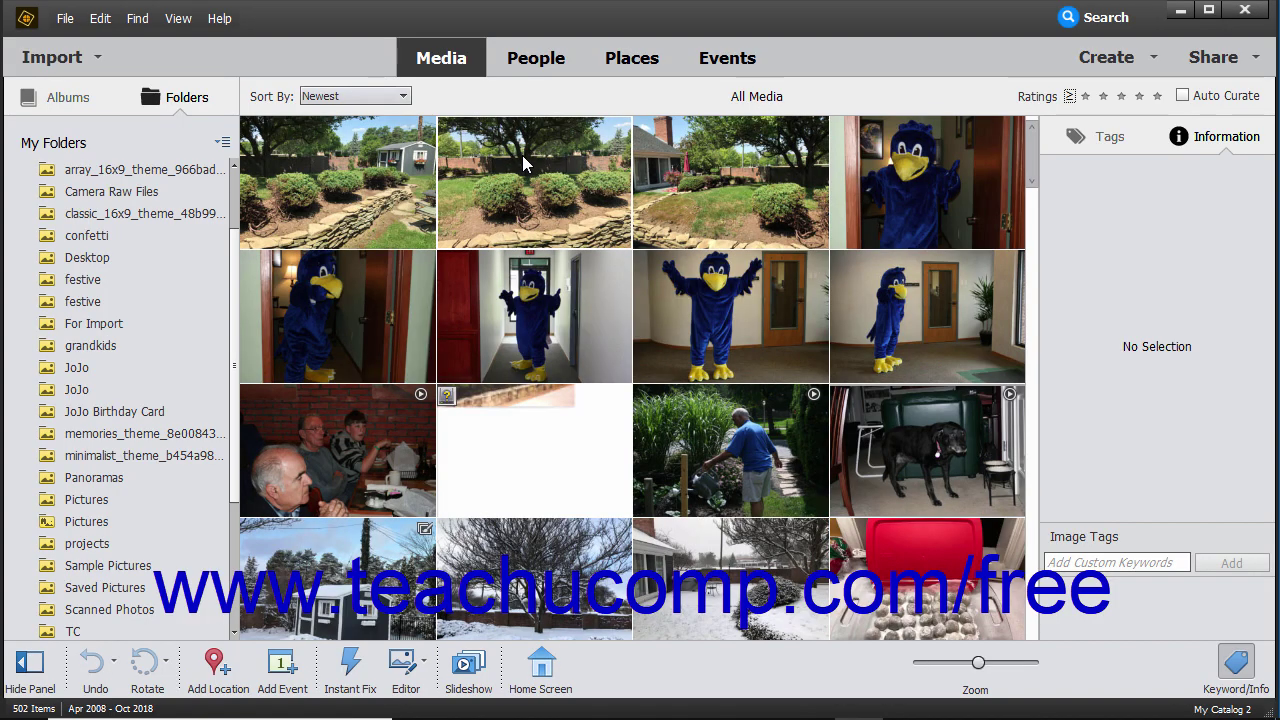
Select the first through third backyard garden photos as one contiguous range
click(360, 170)
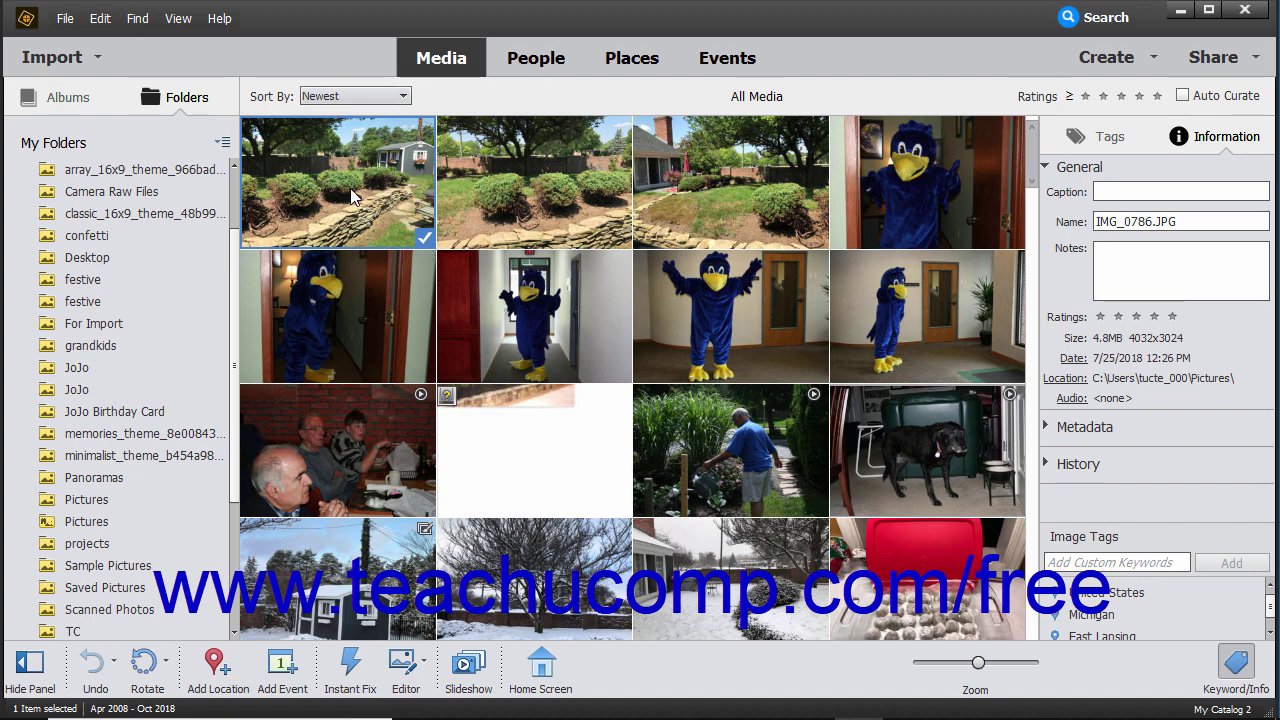
key(ctrl+shift+a)
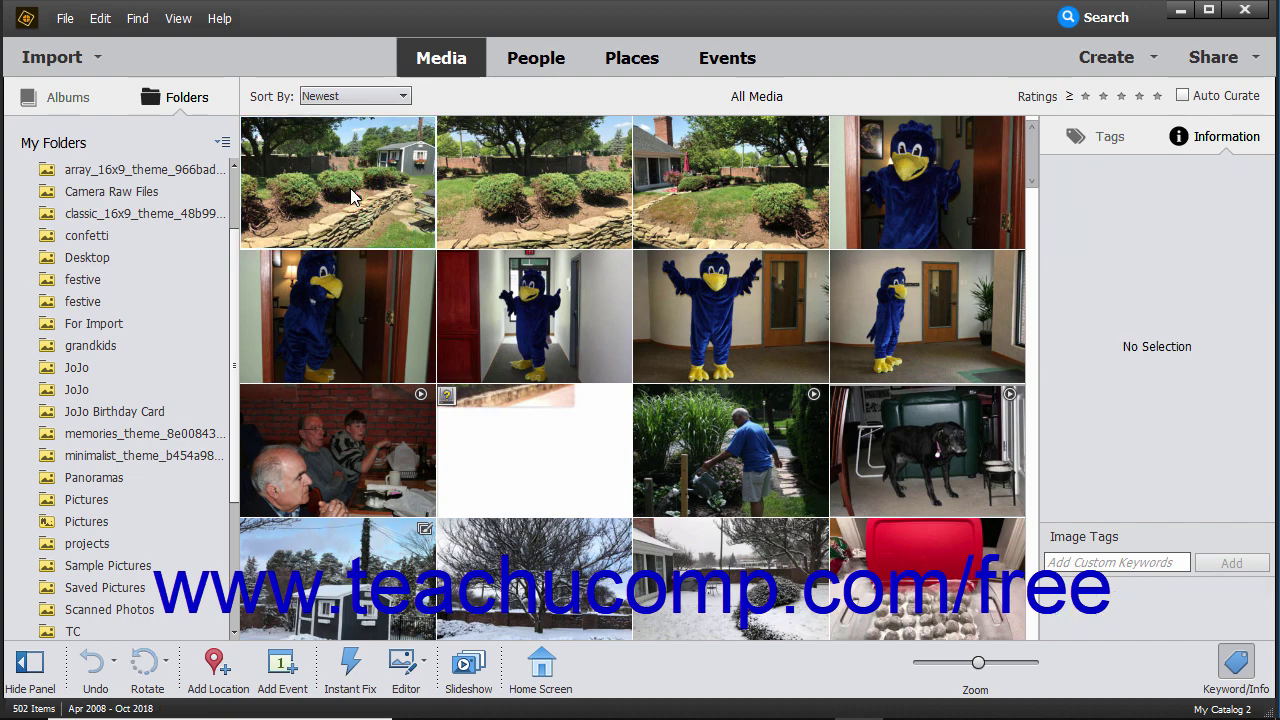
click(351, 196)
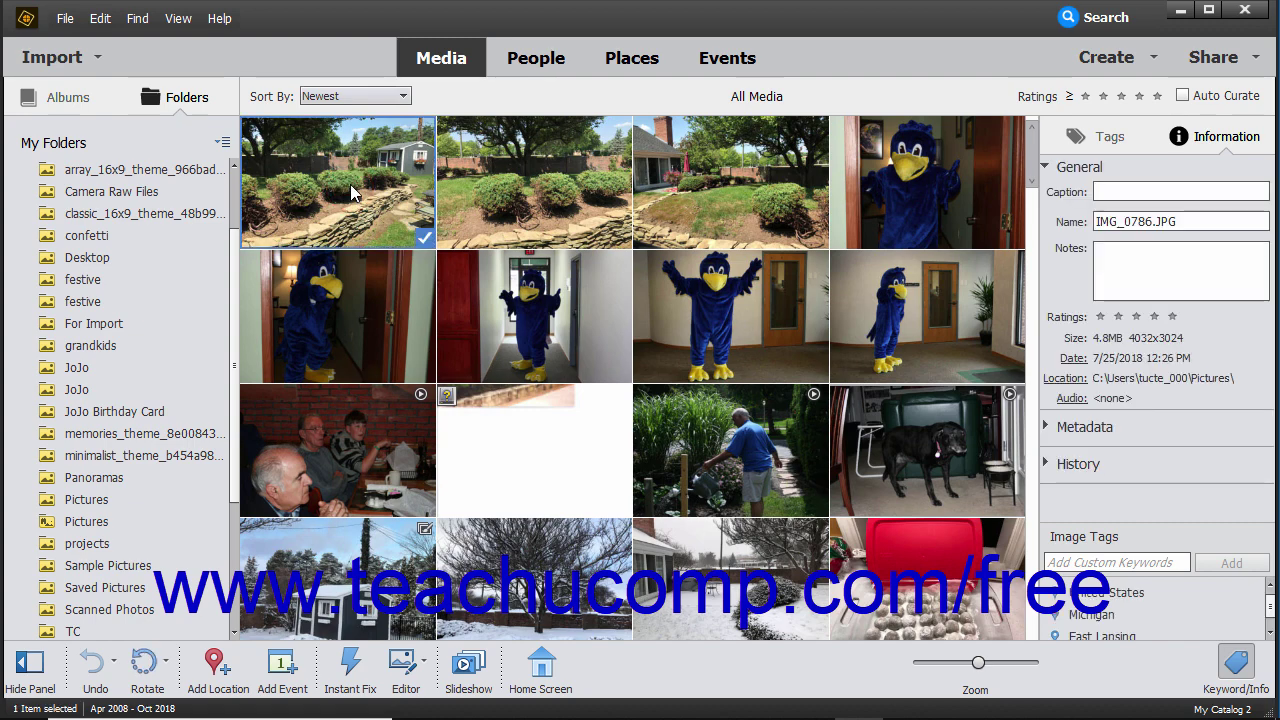
shift+click(739, 194)
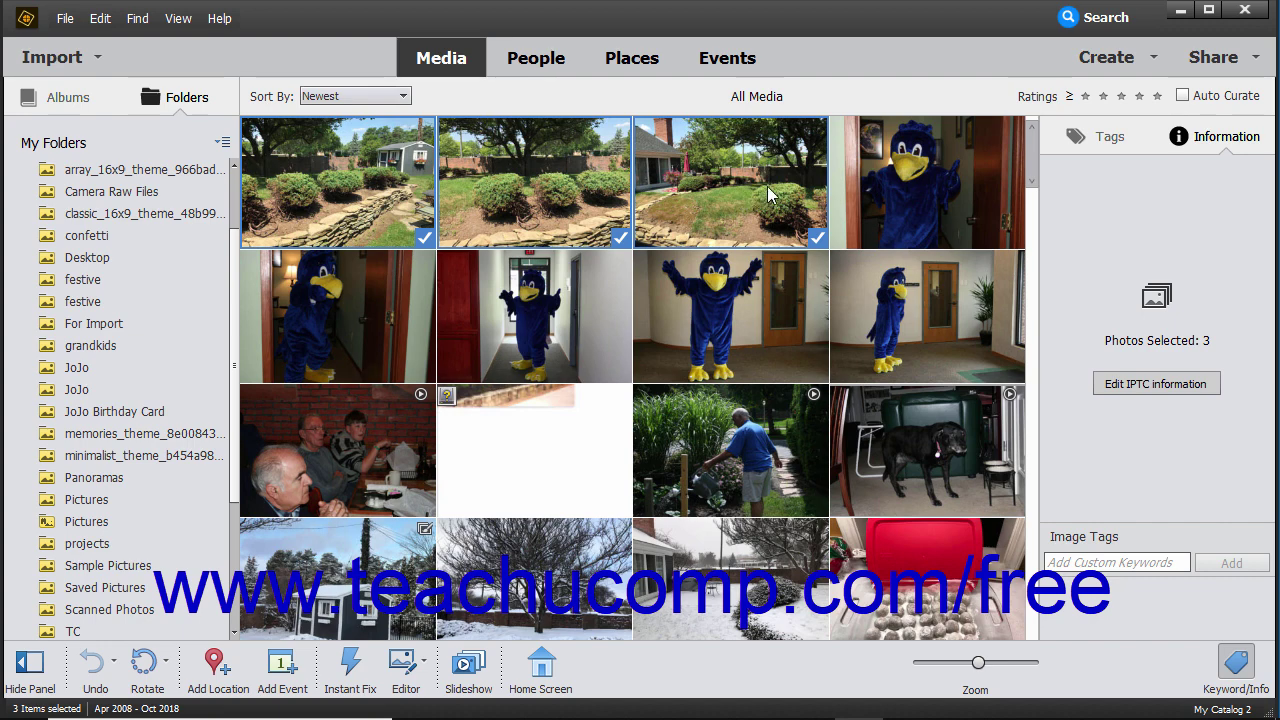
Ctrl-select three separate mascot photos, then switch the selection to only the third garden photo IMG_0788.JPG
click(878, 172)
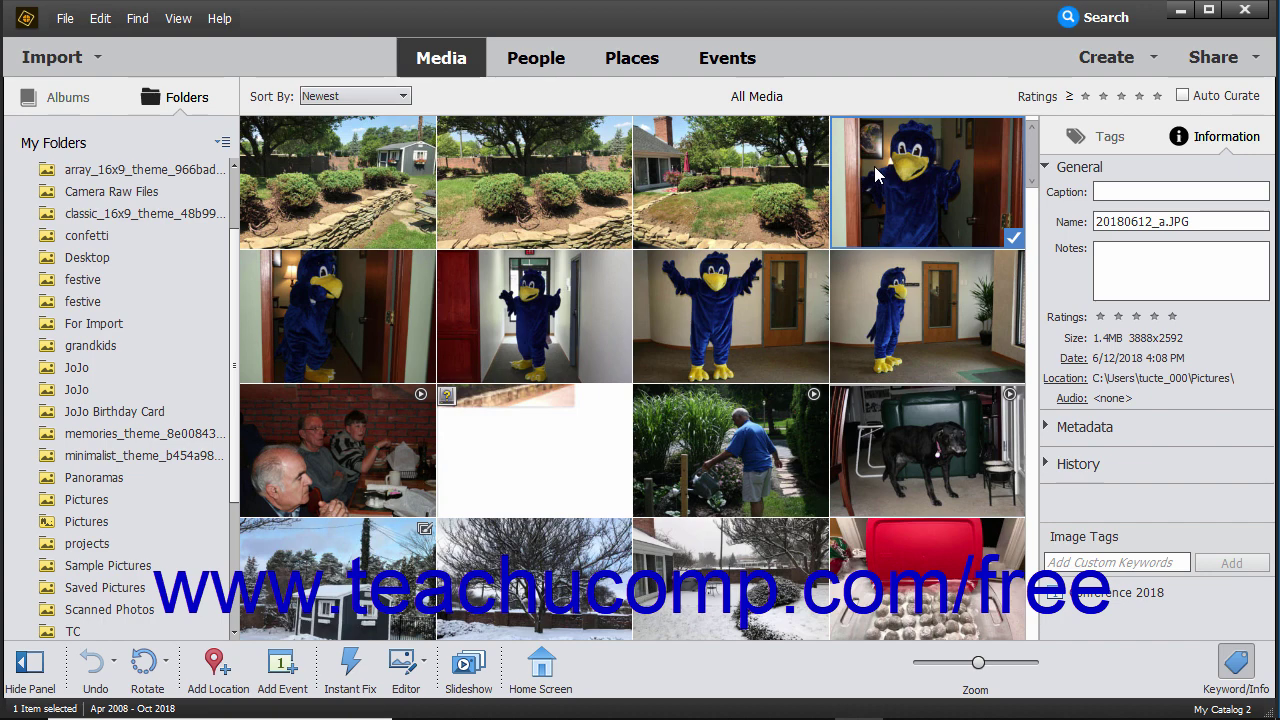
ctrl+click(571, 297)
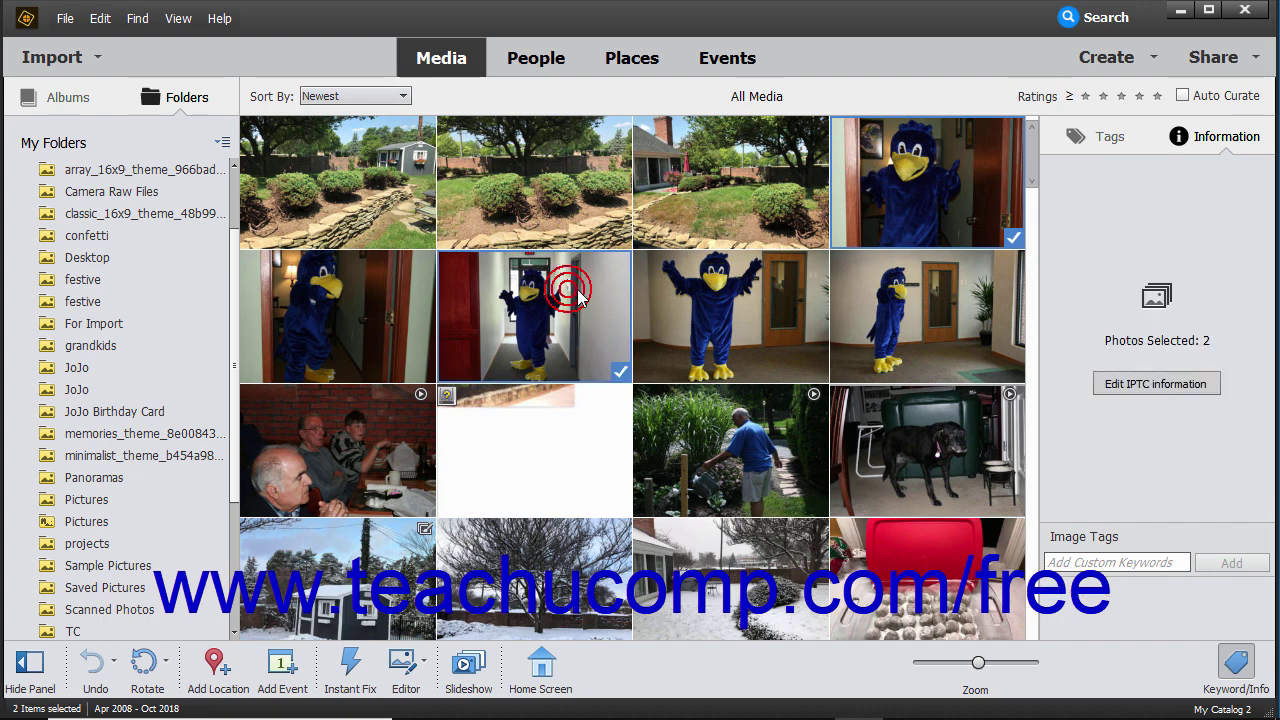
ctrl+click(935, 322)
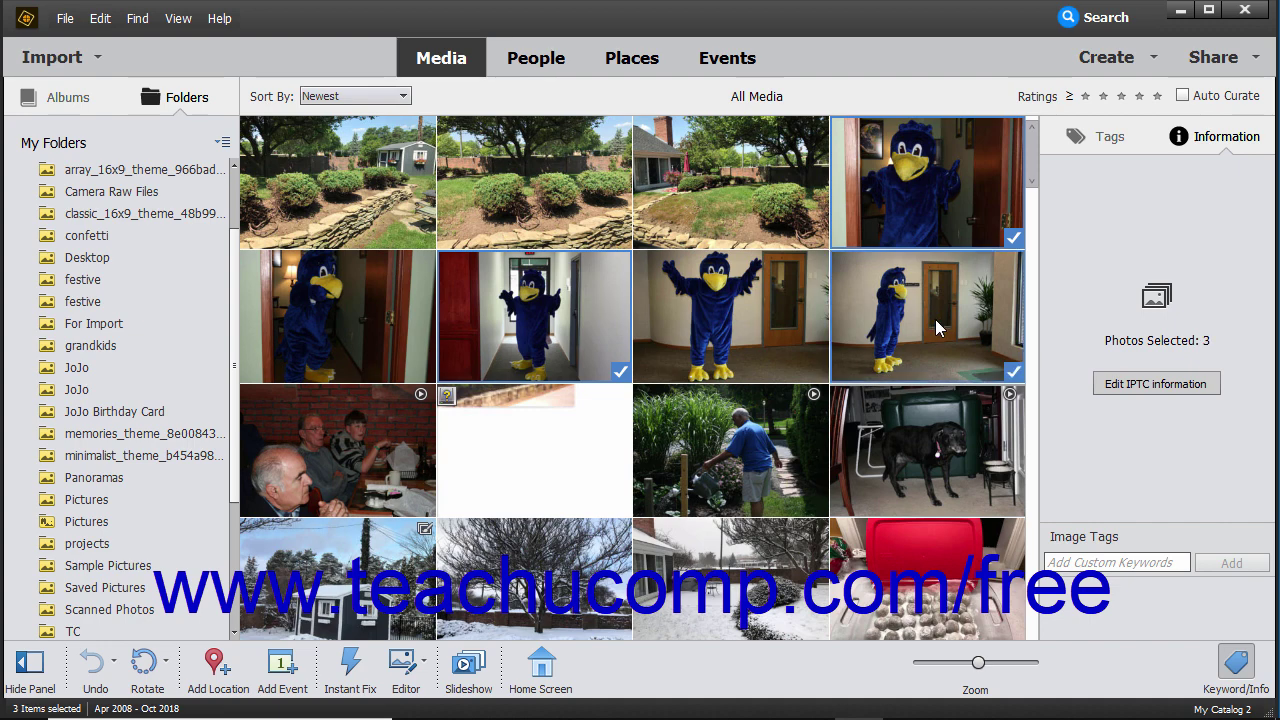
click(734, 226)
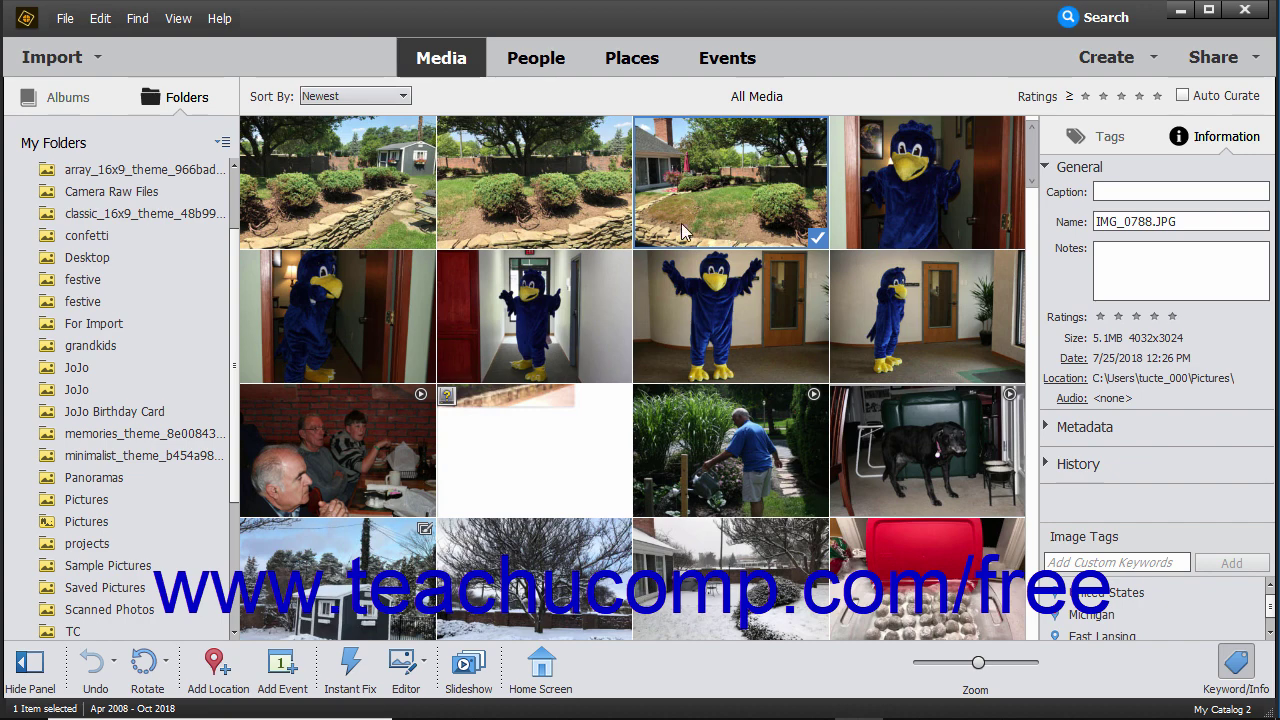
click(100, 18)
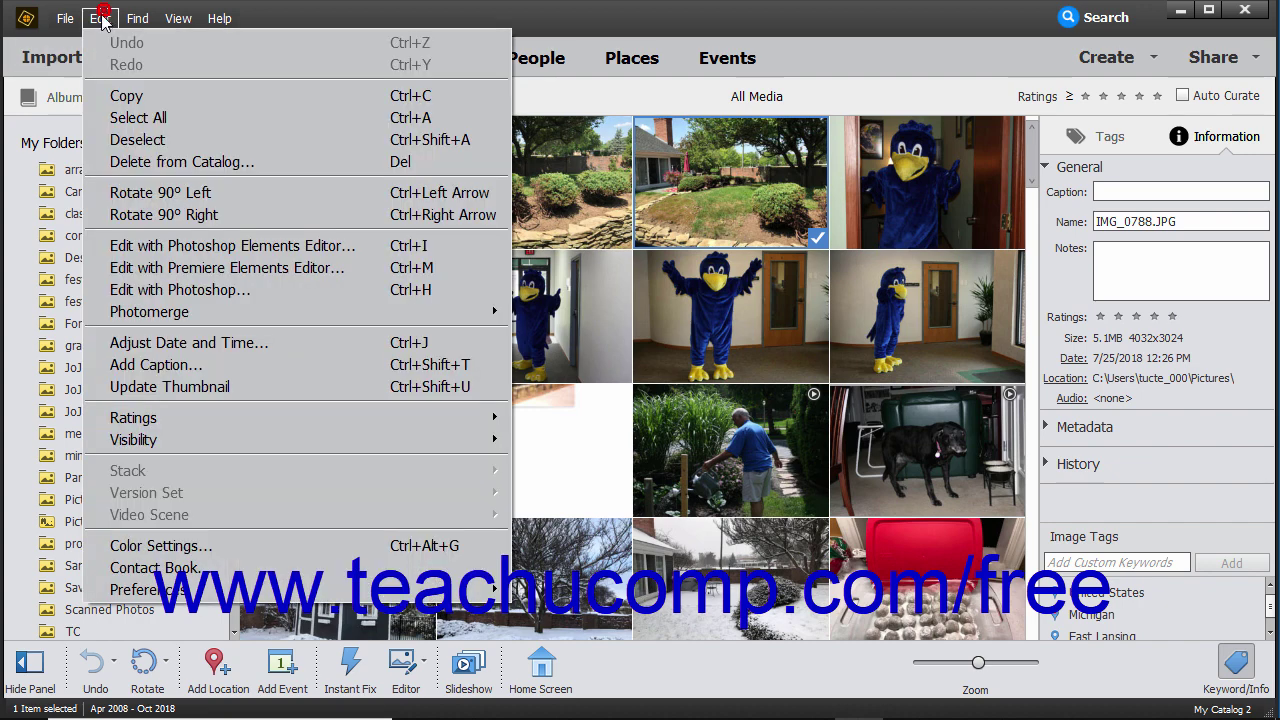
Select all catalog items, deselect them, then select only the first garden photo IMG_0786.JPG
click(135, 117)
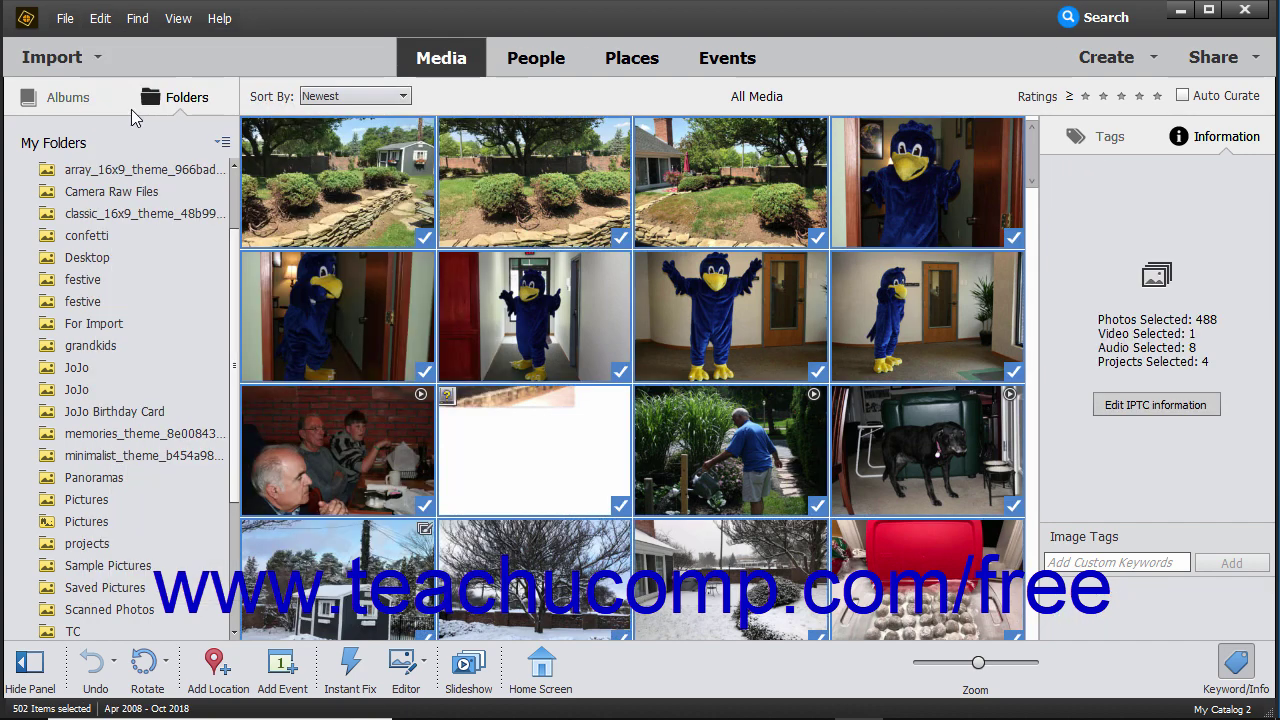
click(97, 22)
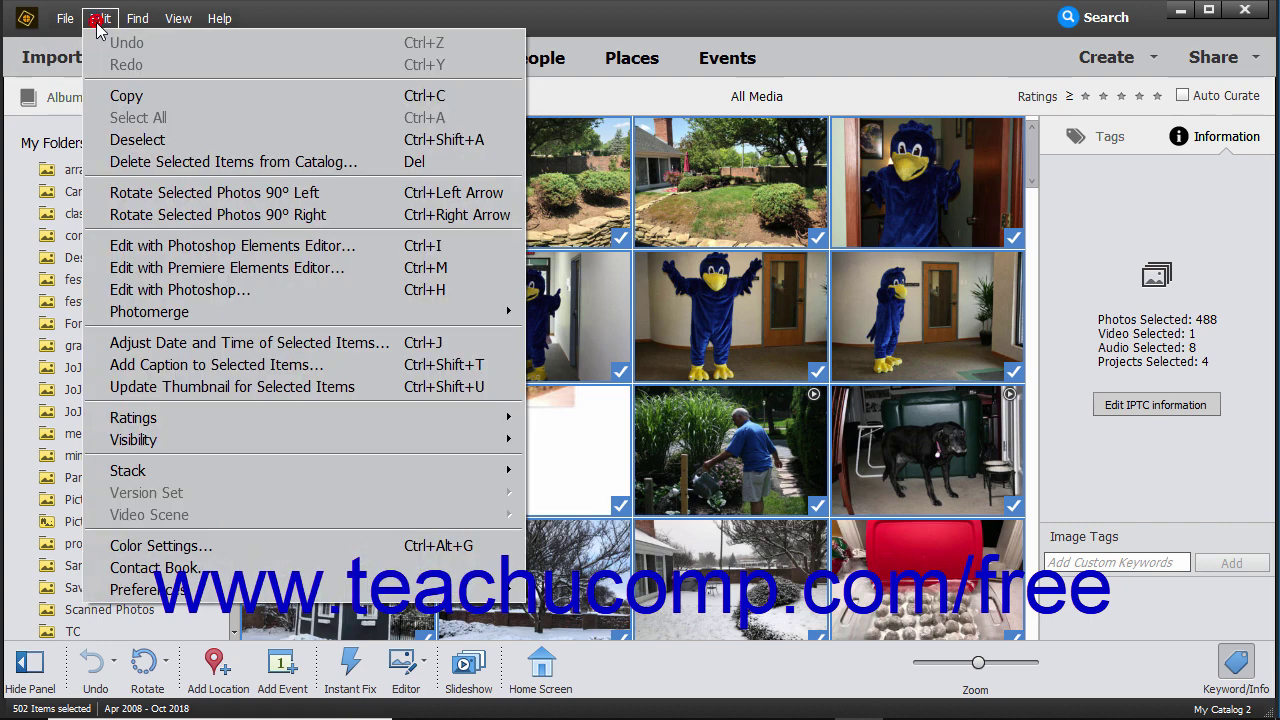
click(137, 140)
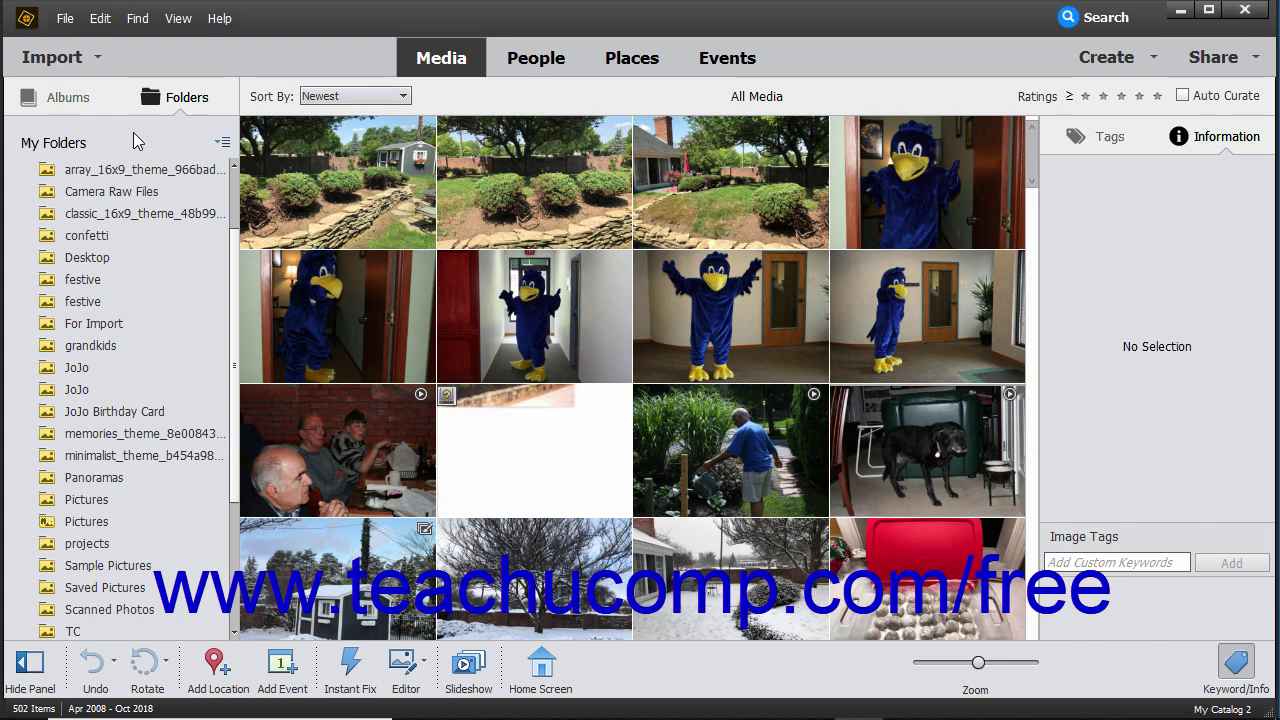
key(Right)
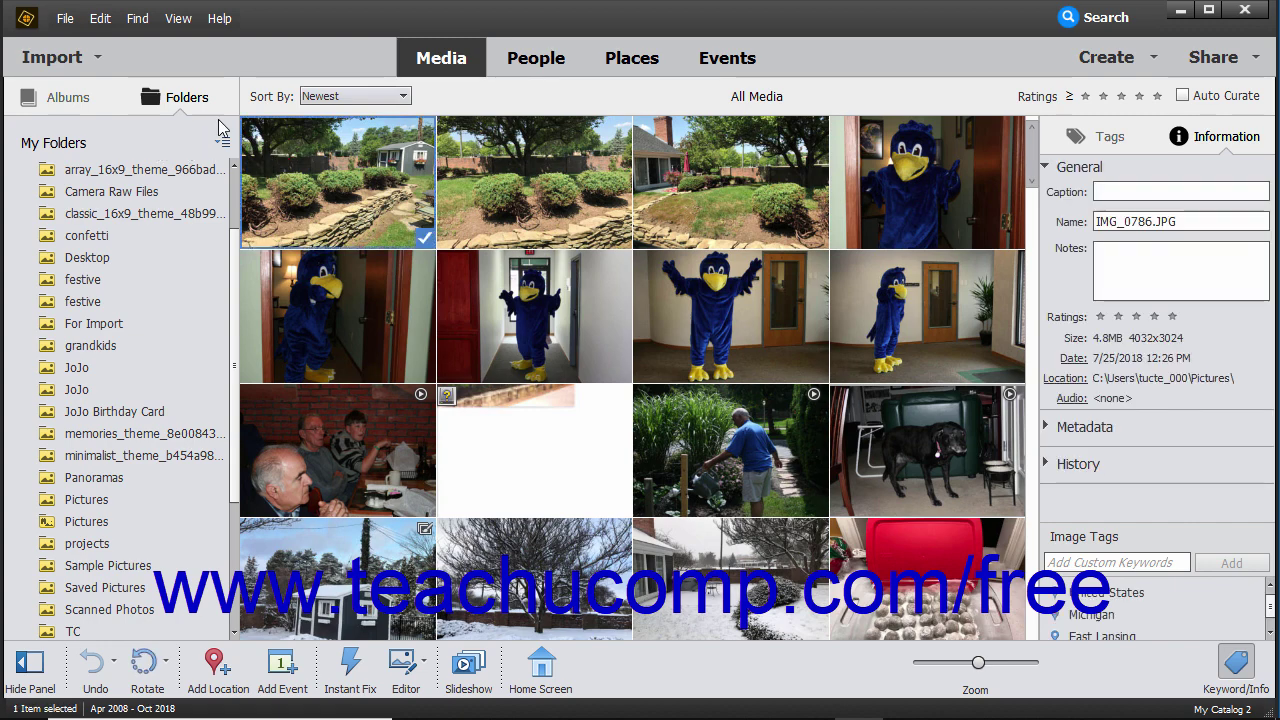
click(100, 18)
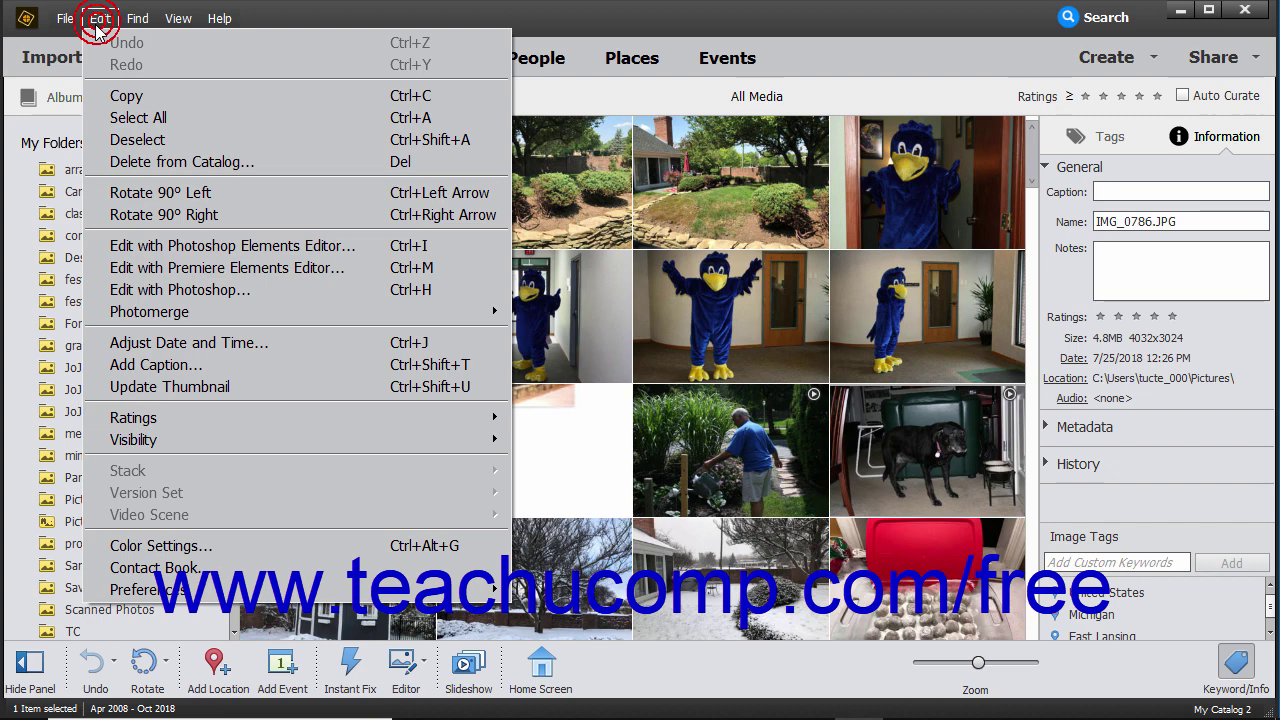
click(146, 163)
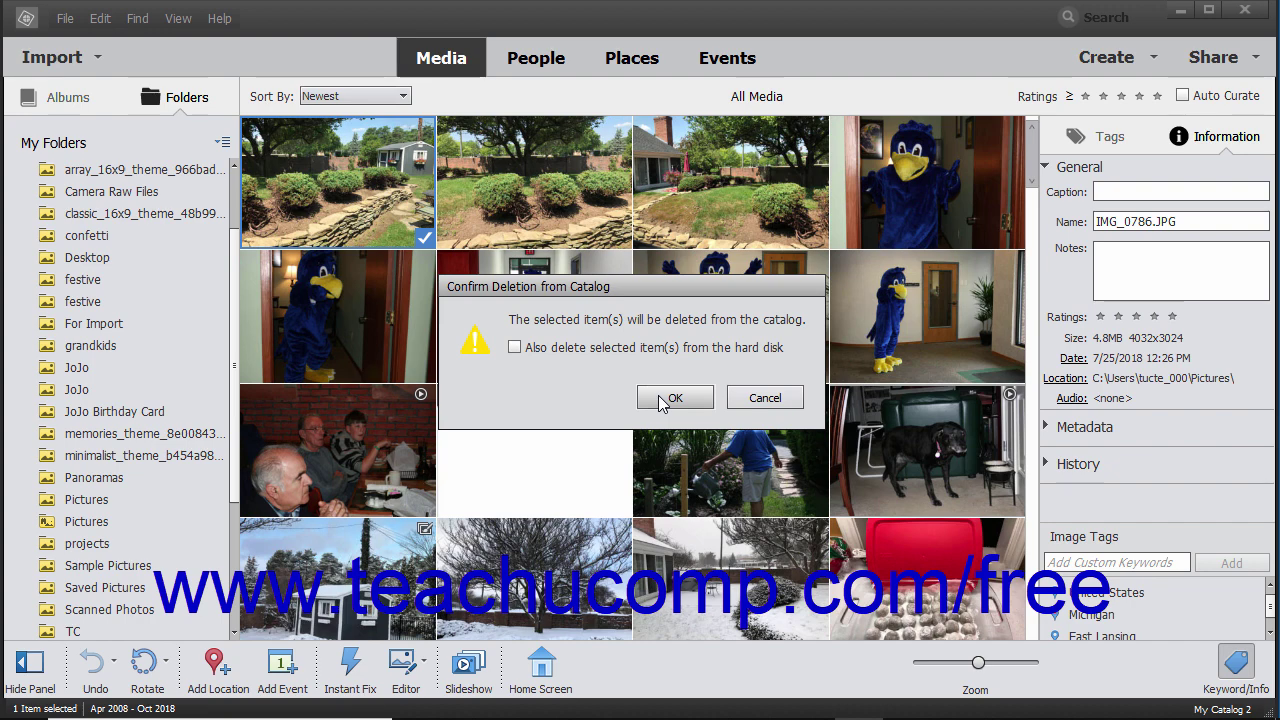
click(593, 350)
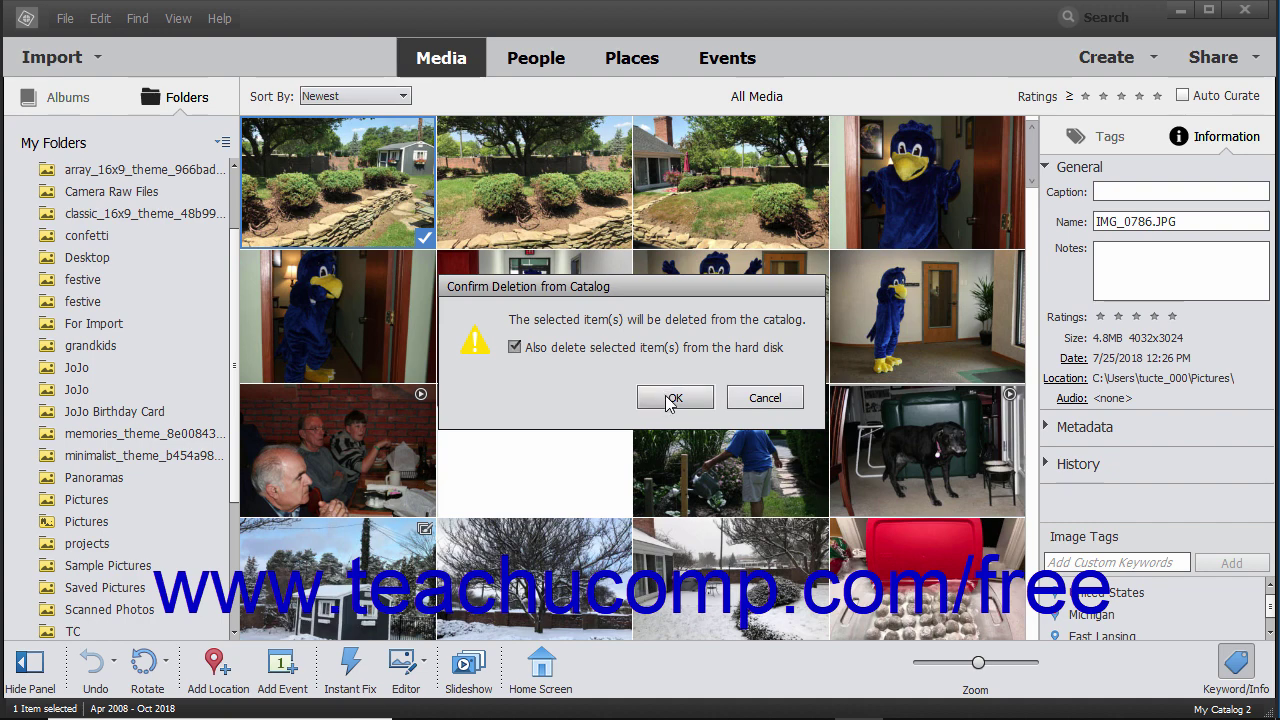
click(610, 348)
click(765, 398)
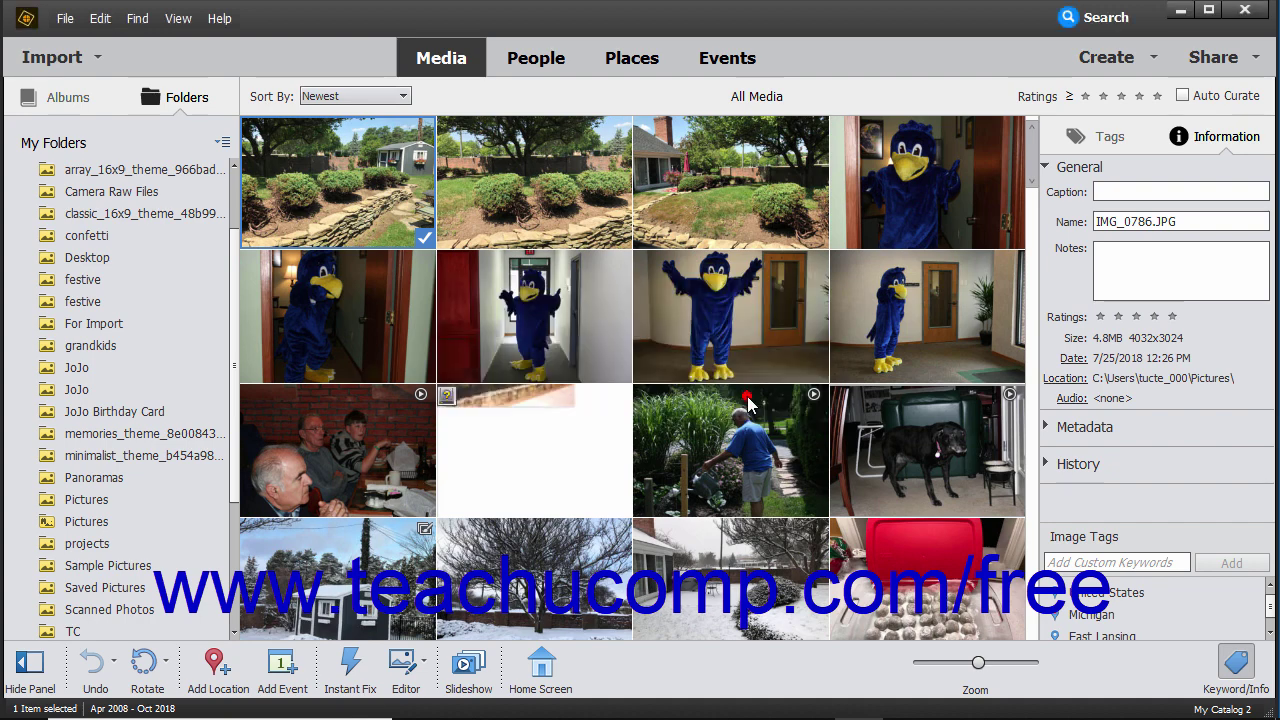
Rename the first garden photo to test.JPG
drag(1184, 222, 1055, 221)
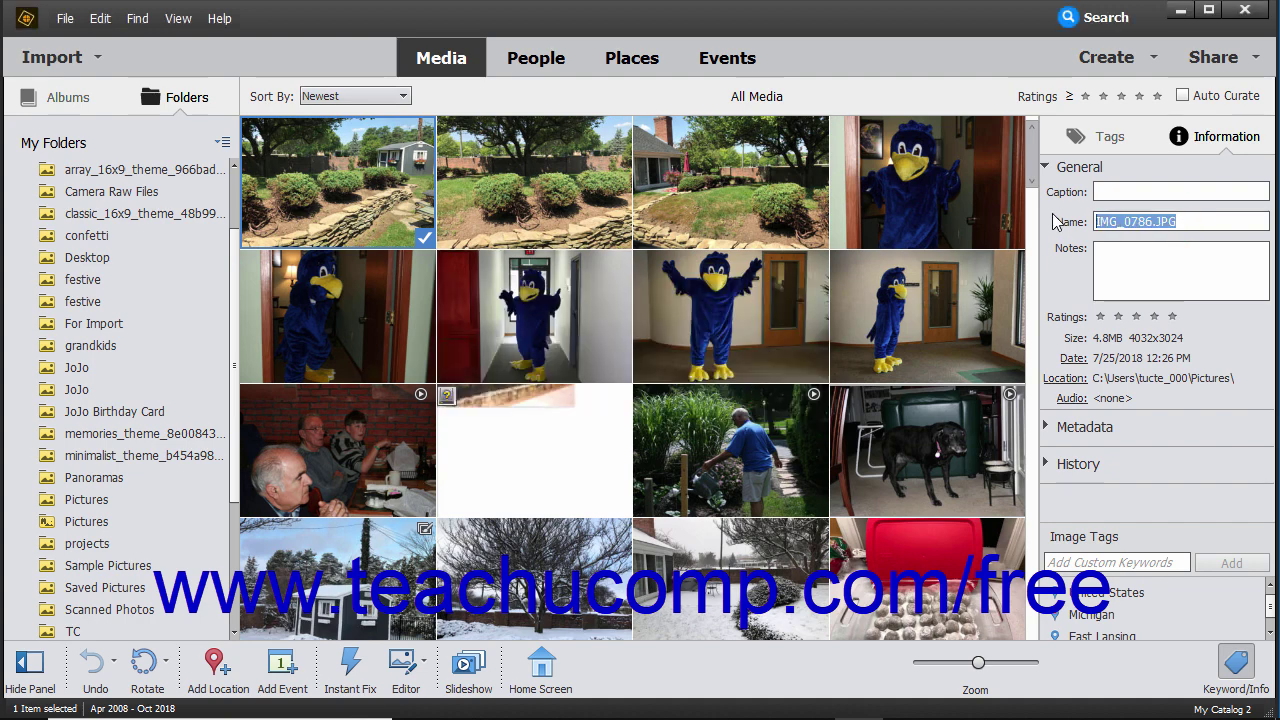
text(test)
click(1148, 274)
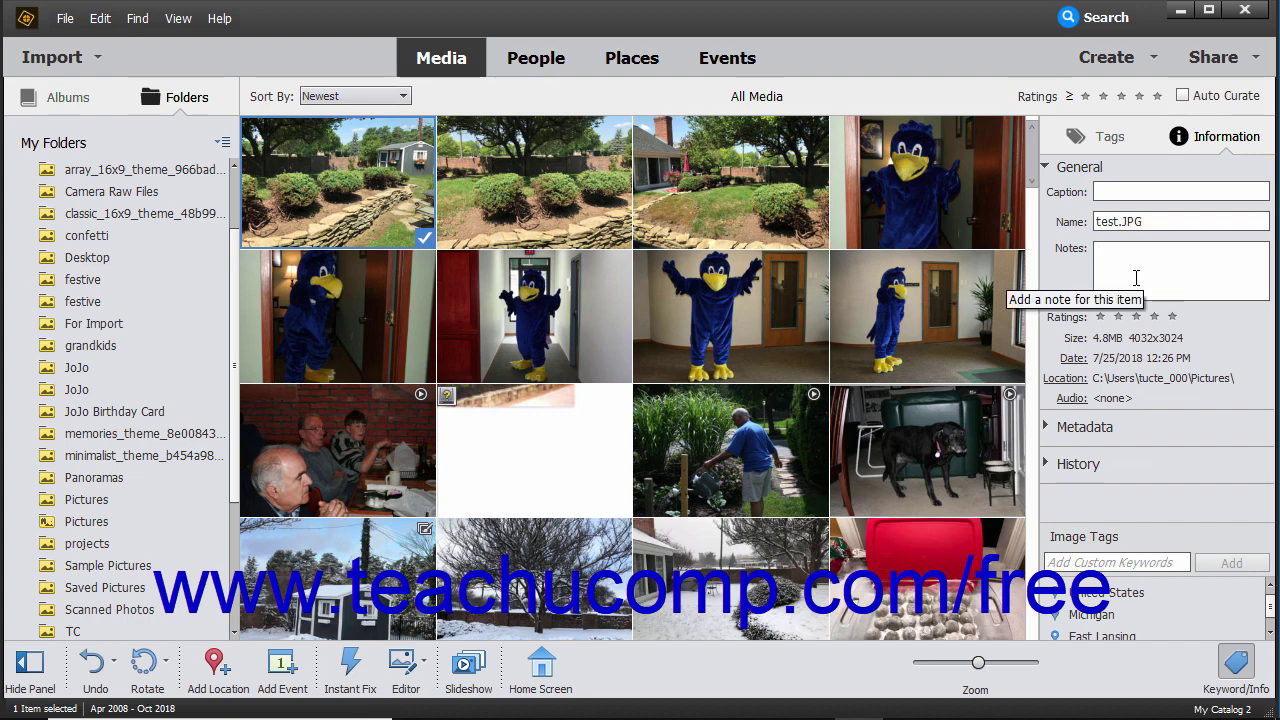
Undo the rename, then select the raised-arms mascot photo 20180612_d.JPG
click(97, 19)
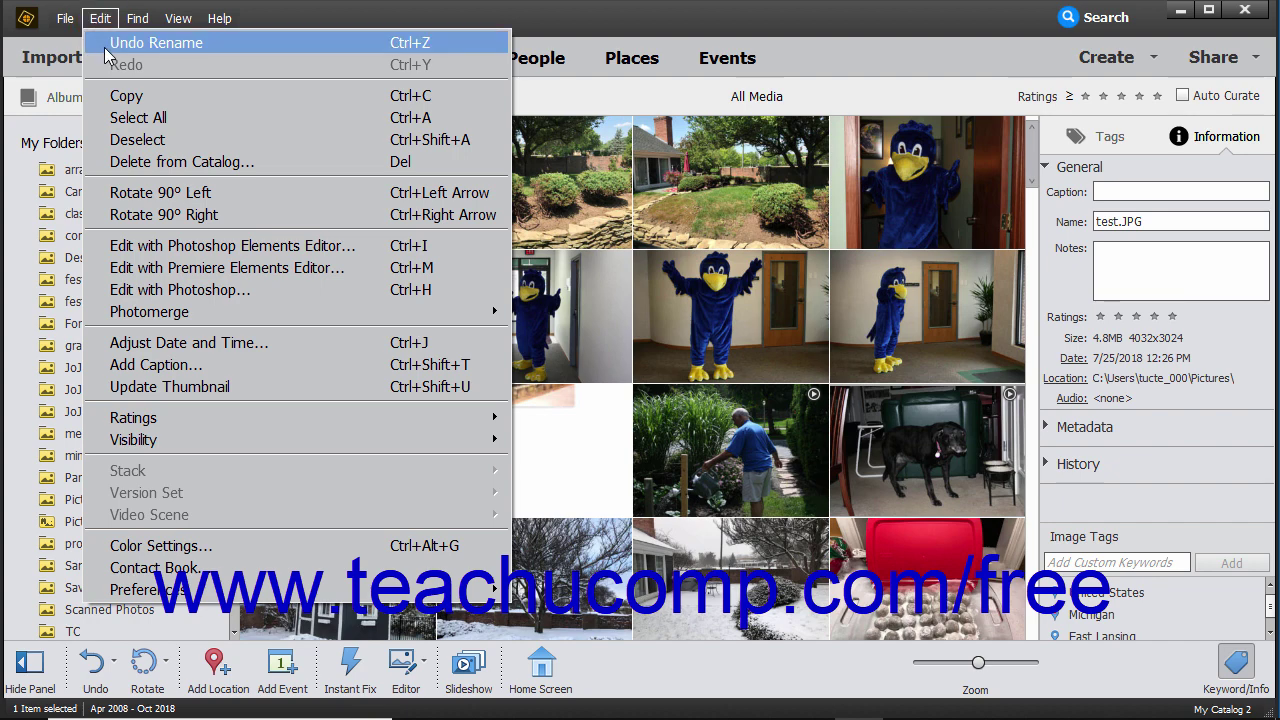
click(105, 45)
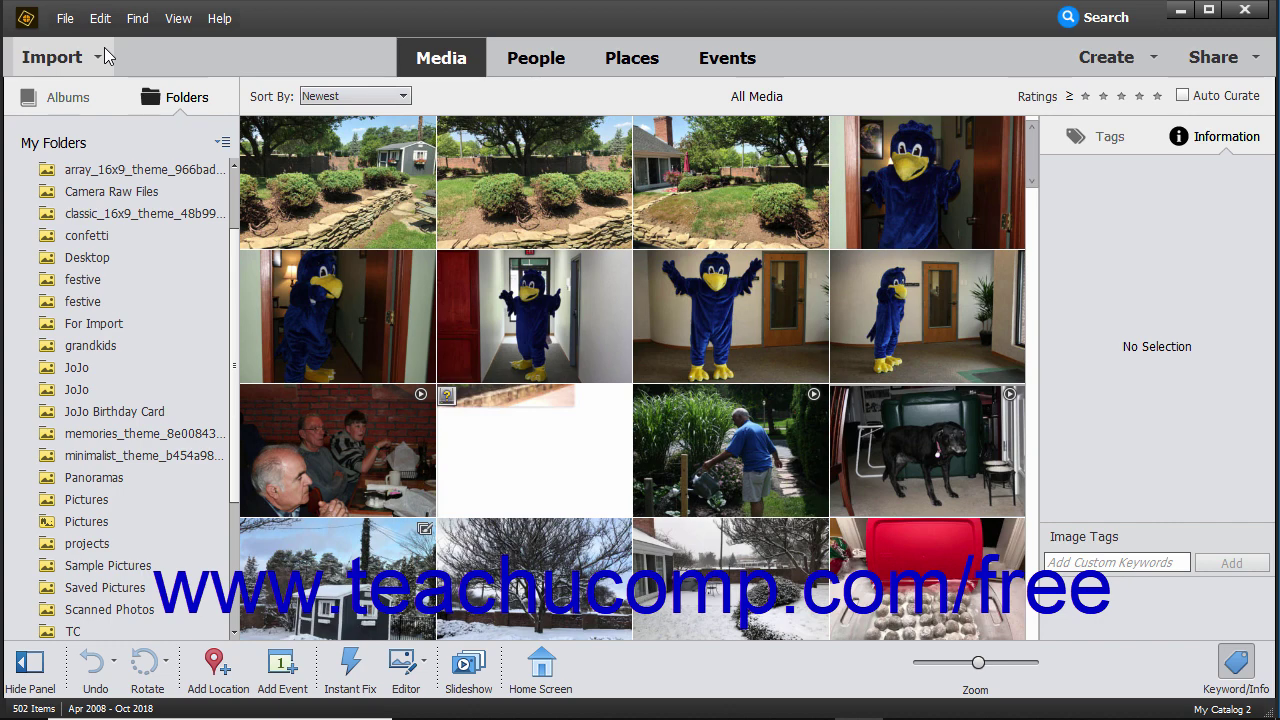
click(101, 22)
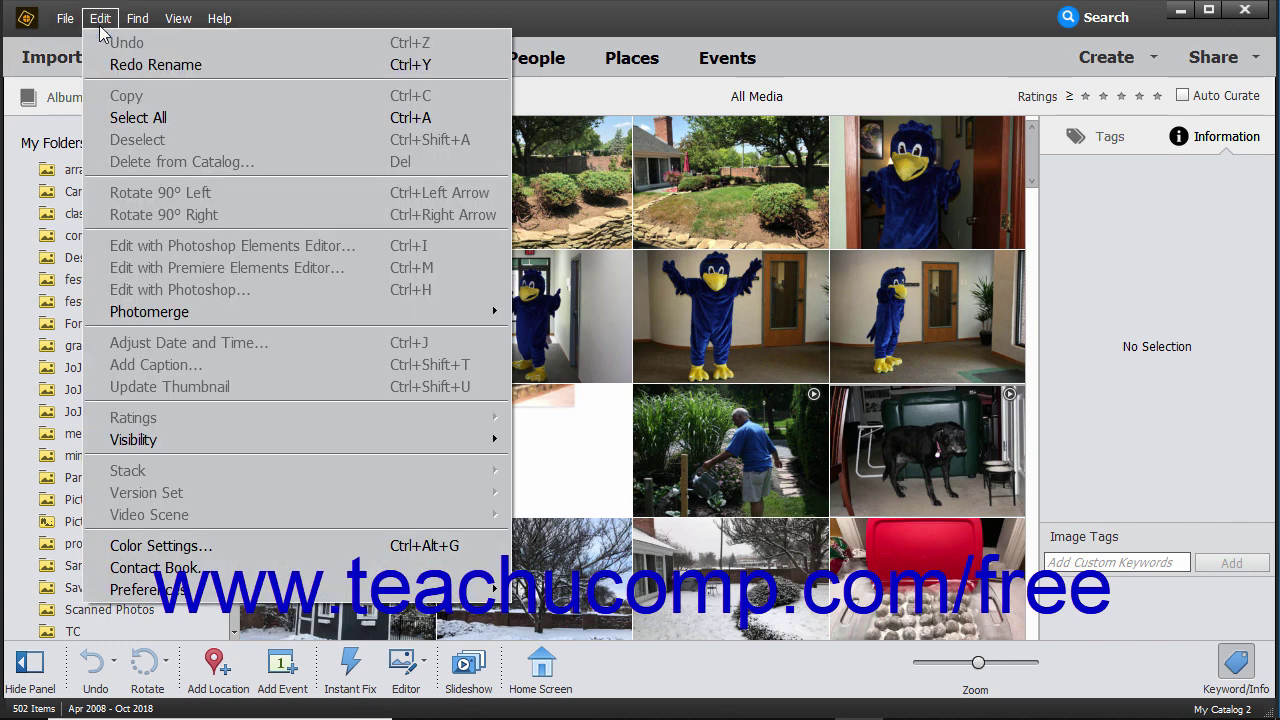
click(100, 18)
click(695, 318)
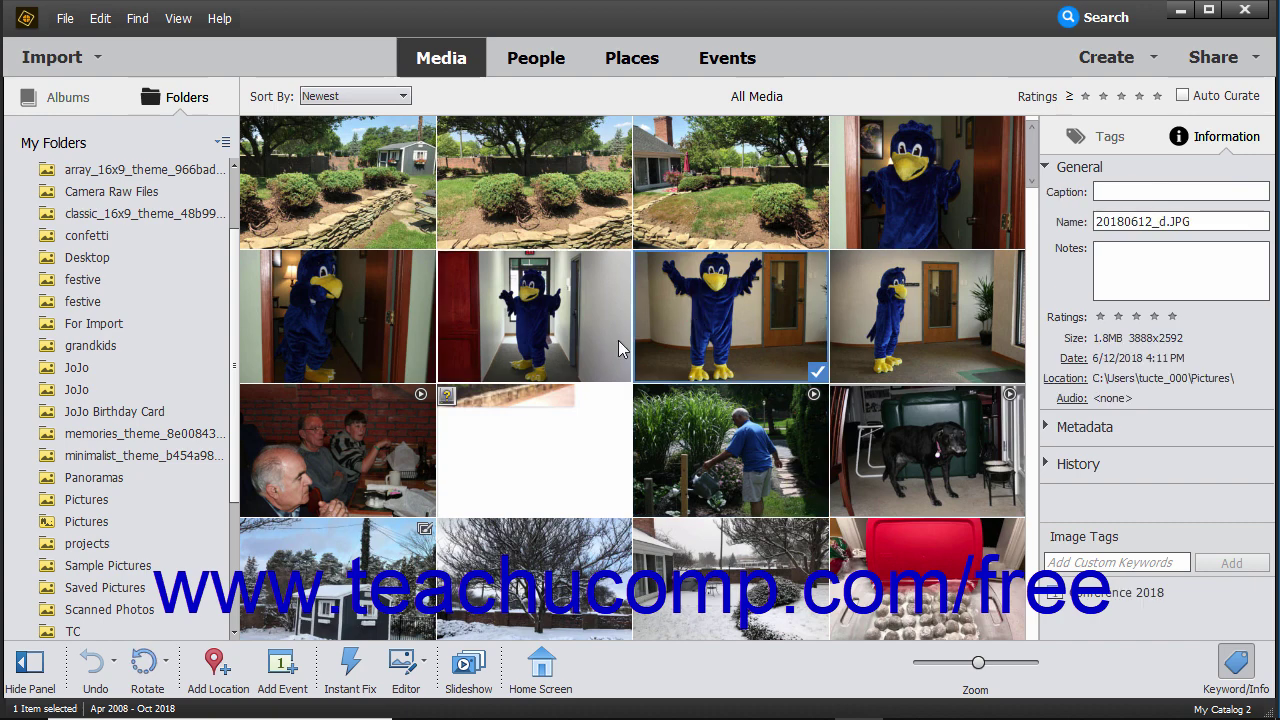
Duplicate the raised-arms mascot photo with File > Duplicate, bringing the catalog to 503 items
click(104, 19)
click(134, 98)
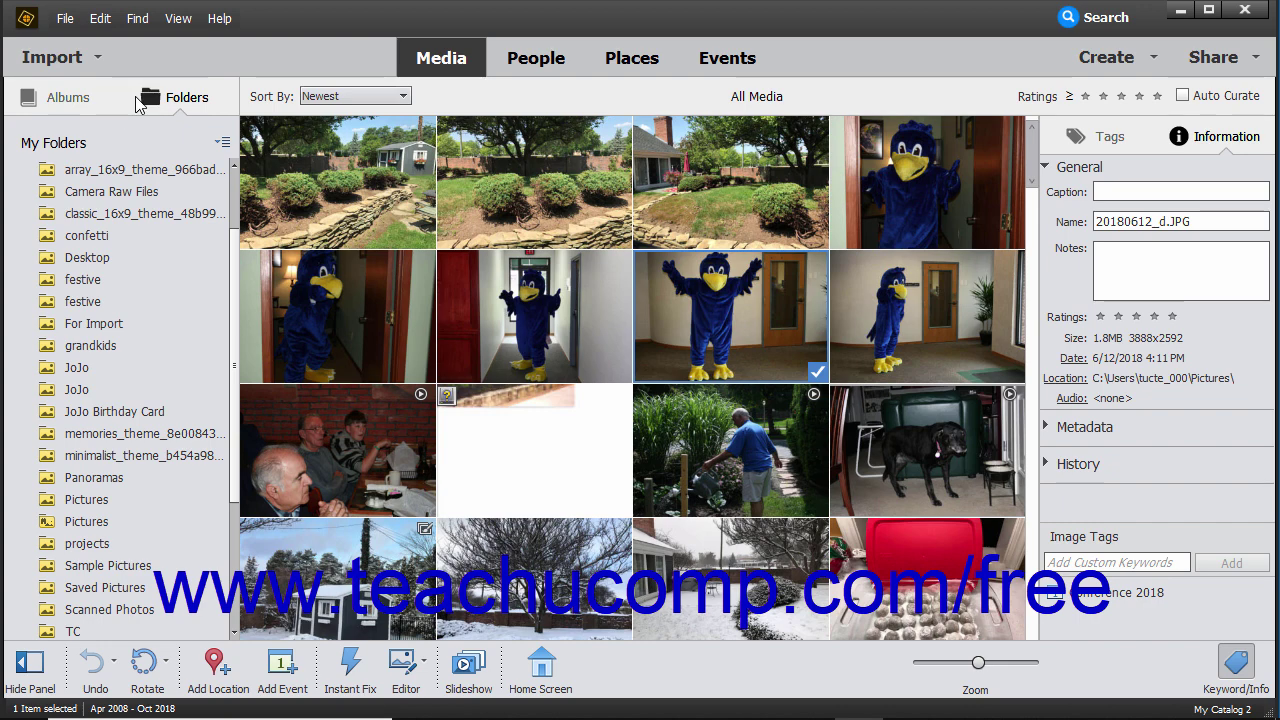
click(64, 18)
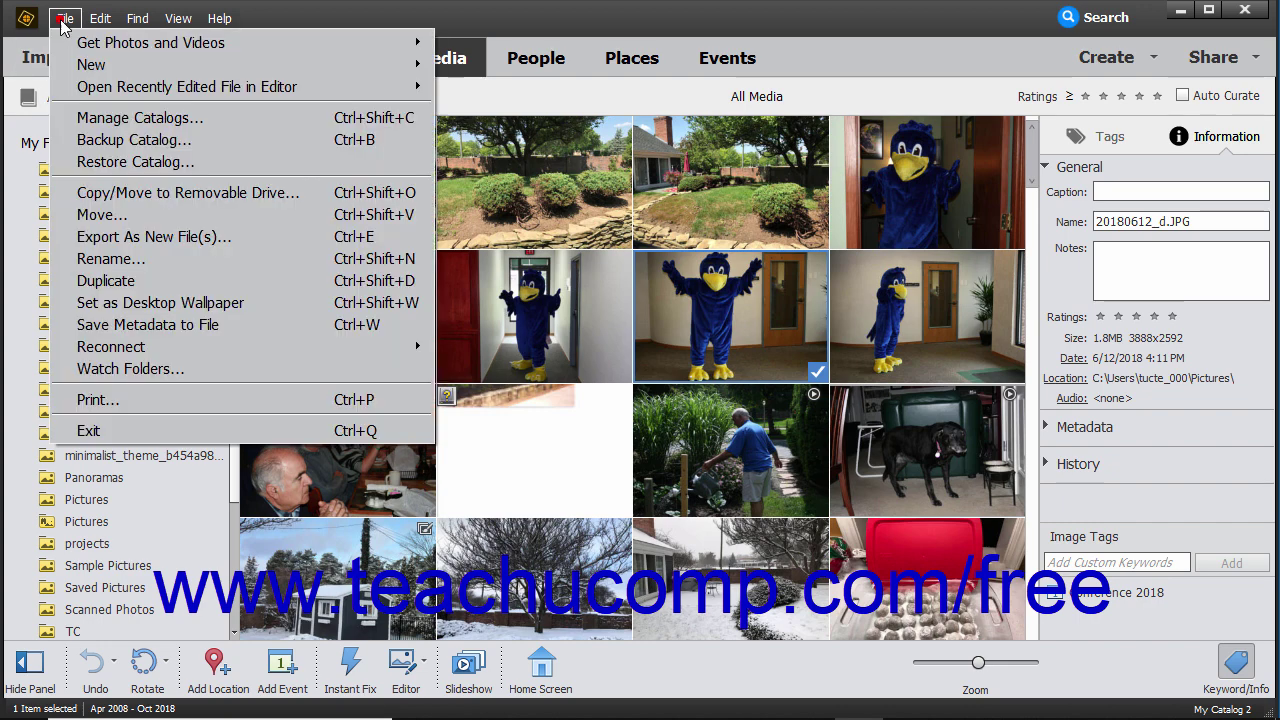
click(108, 283)
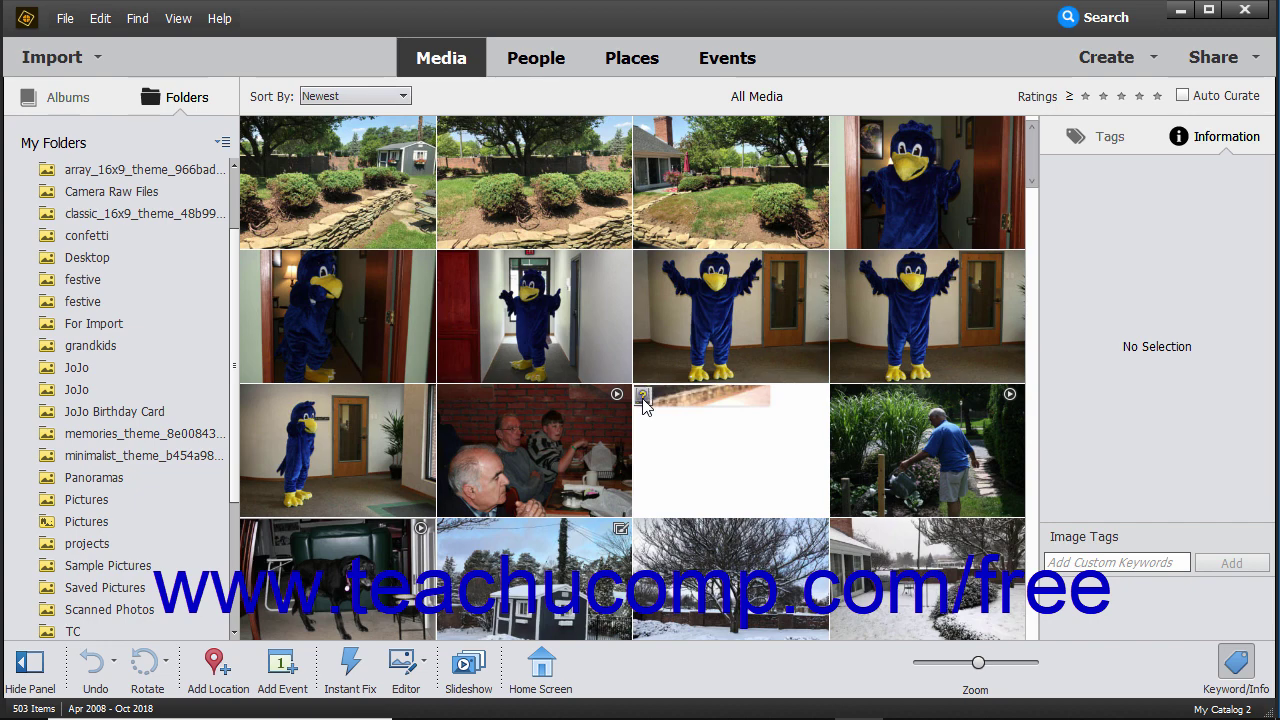
Clear the selection and run File > Reconnect > All Missing Files to search for Top-1.jpg
mouse_move(644, 404)
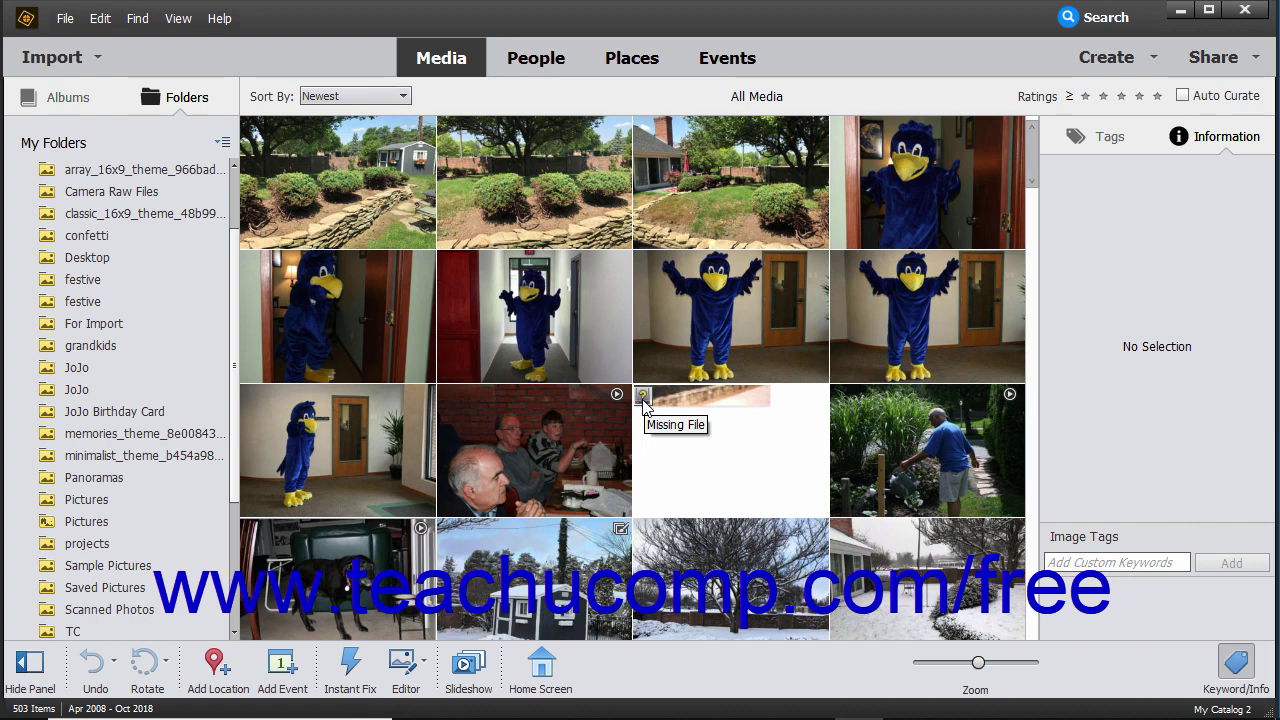
click(740, 418)
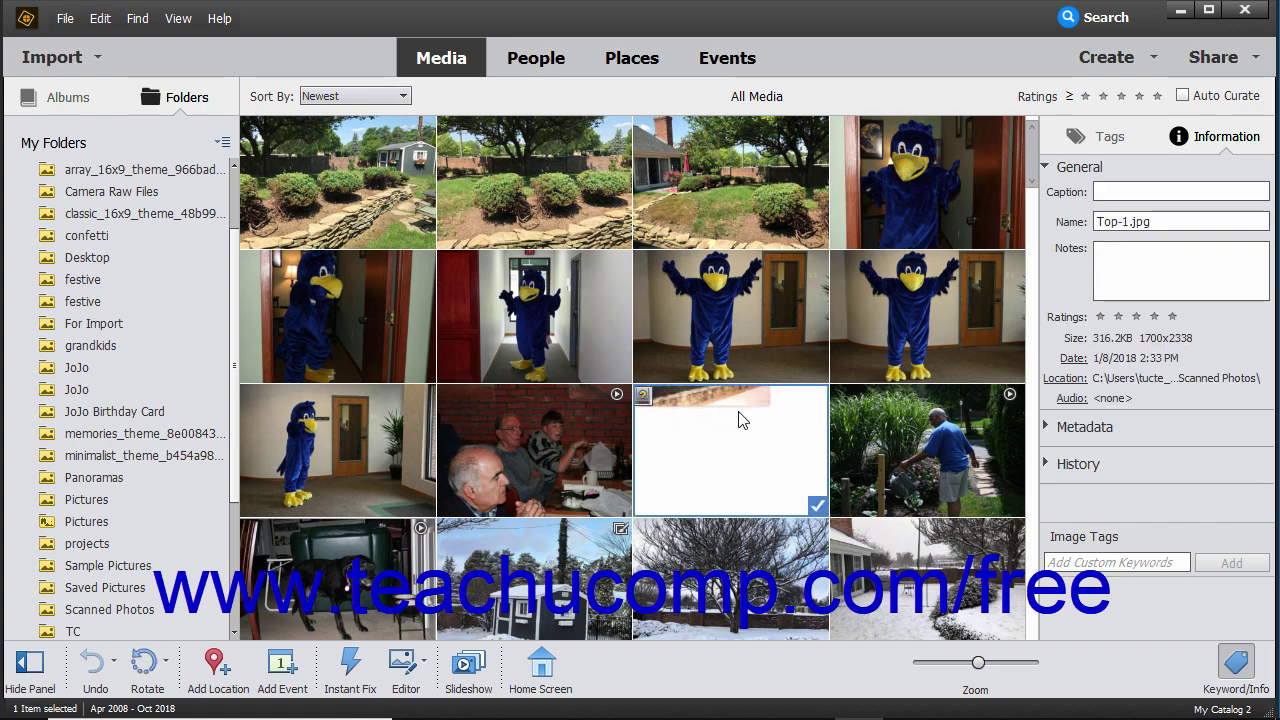
click(65, 16)
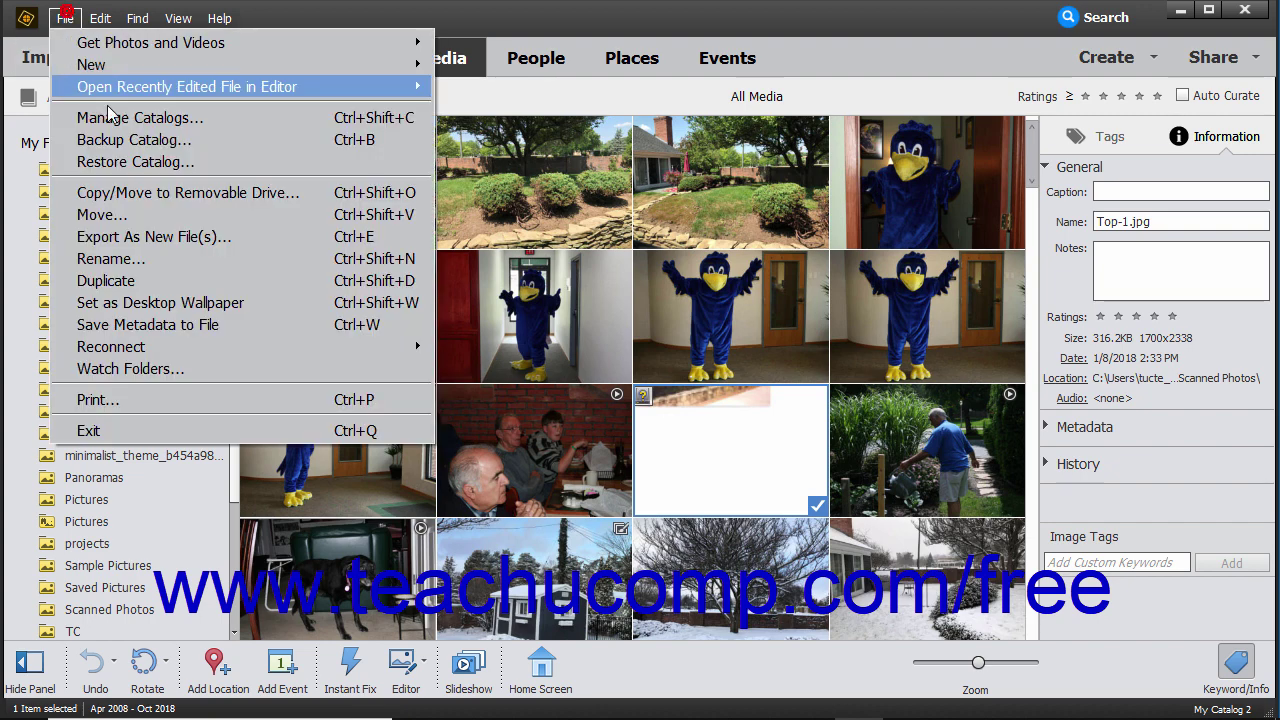
mouse_move(160, 350)
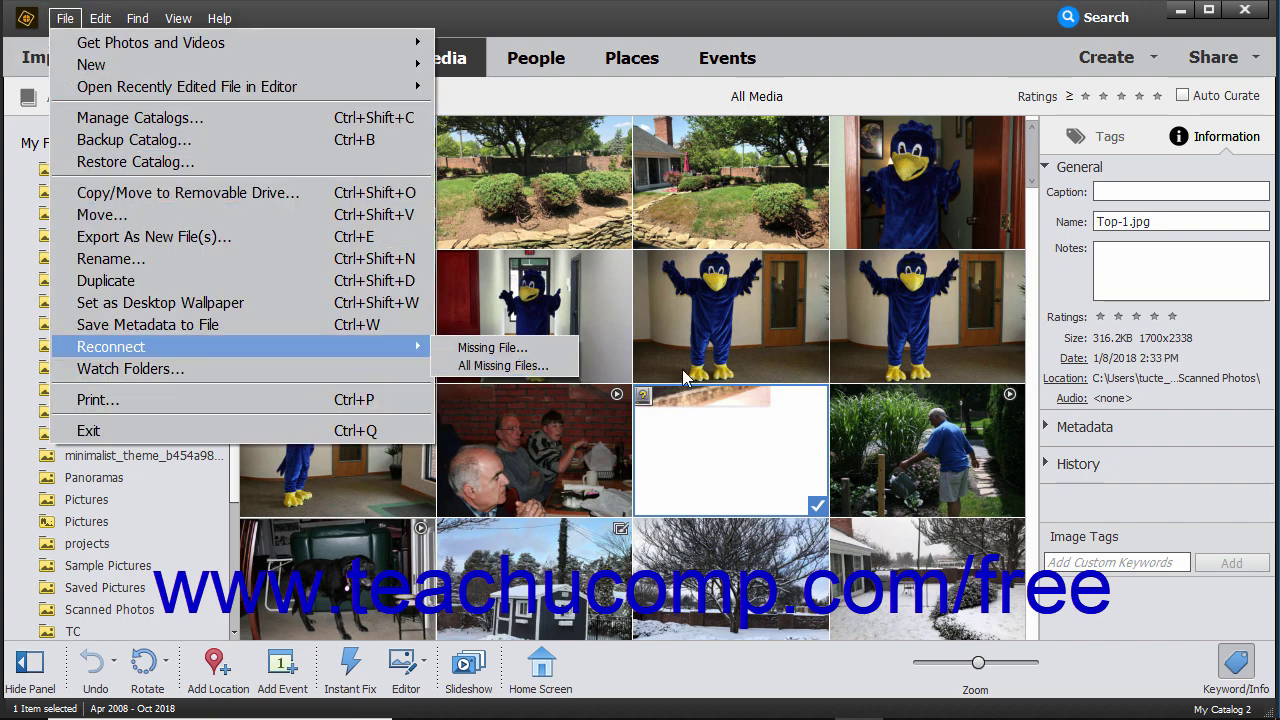
click(688, 425)
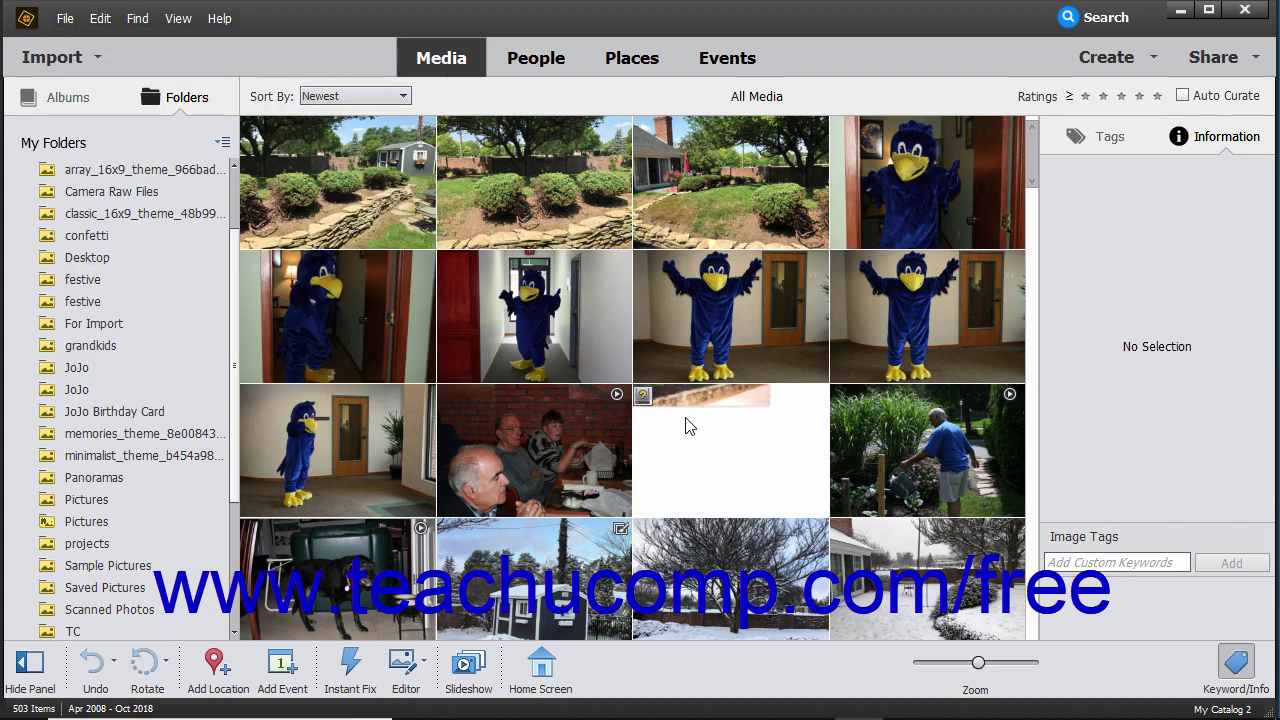
click(64, 17)
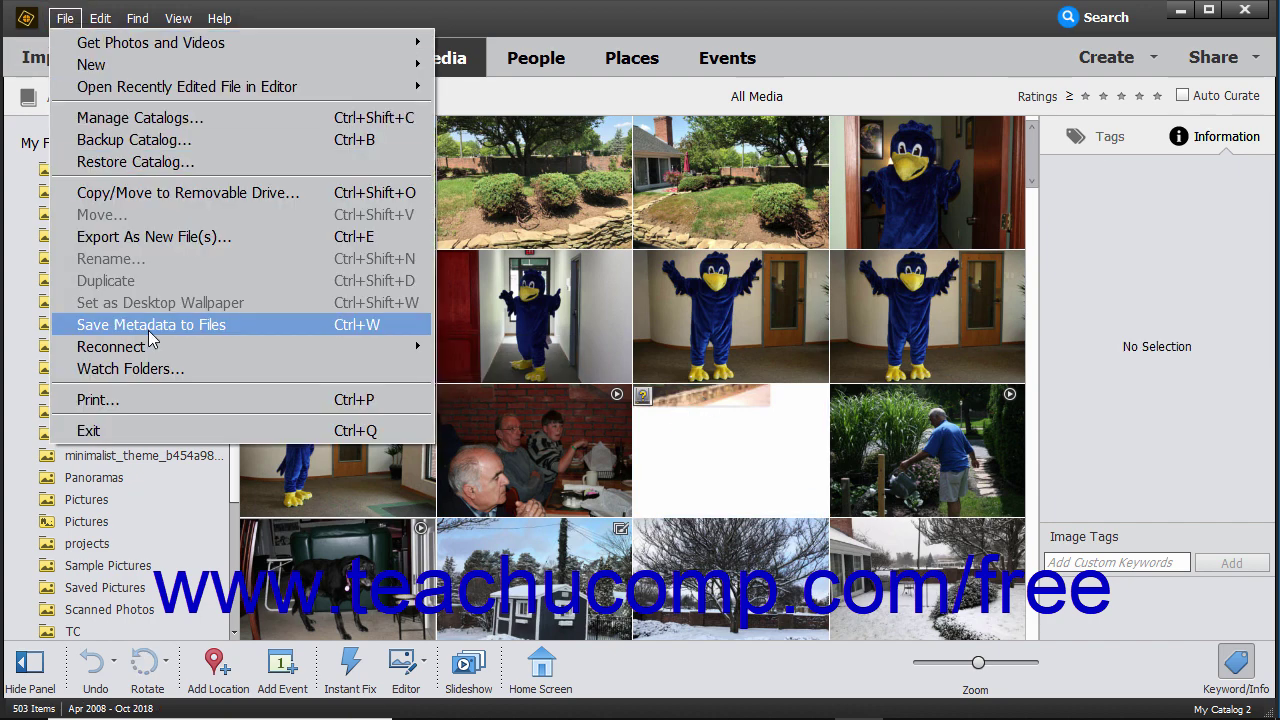
mouse_move(323, 352)
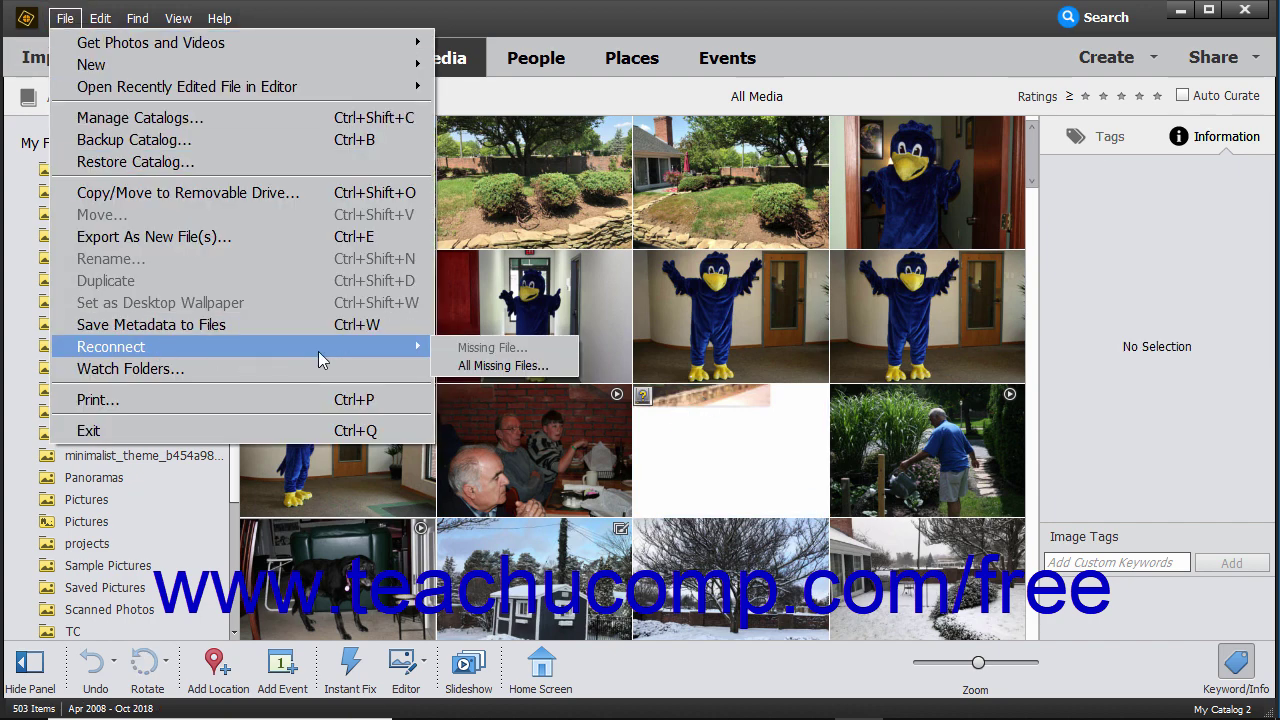
click(486, 368)
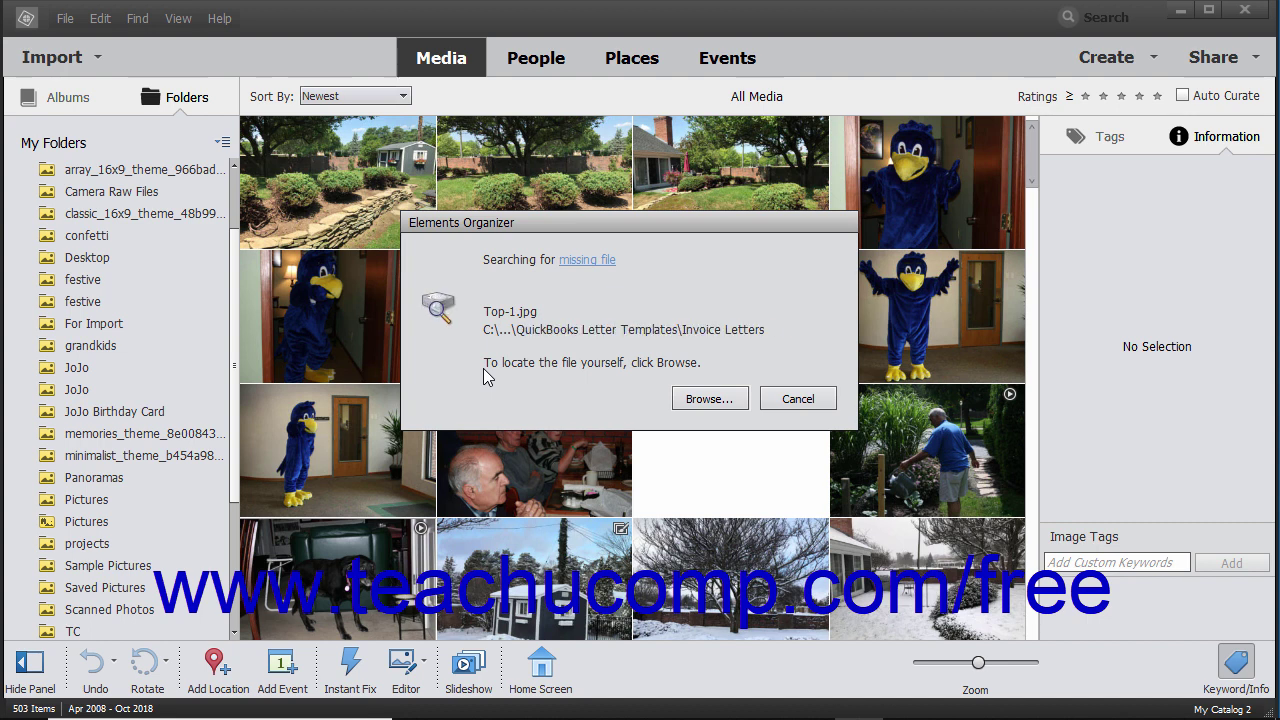
Relink the missing Color Modes and Models image to its copy in the Desktop images folder
click(686, 399)
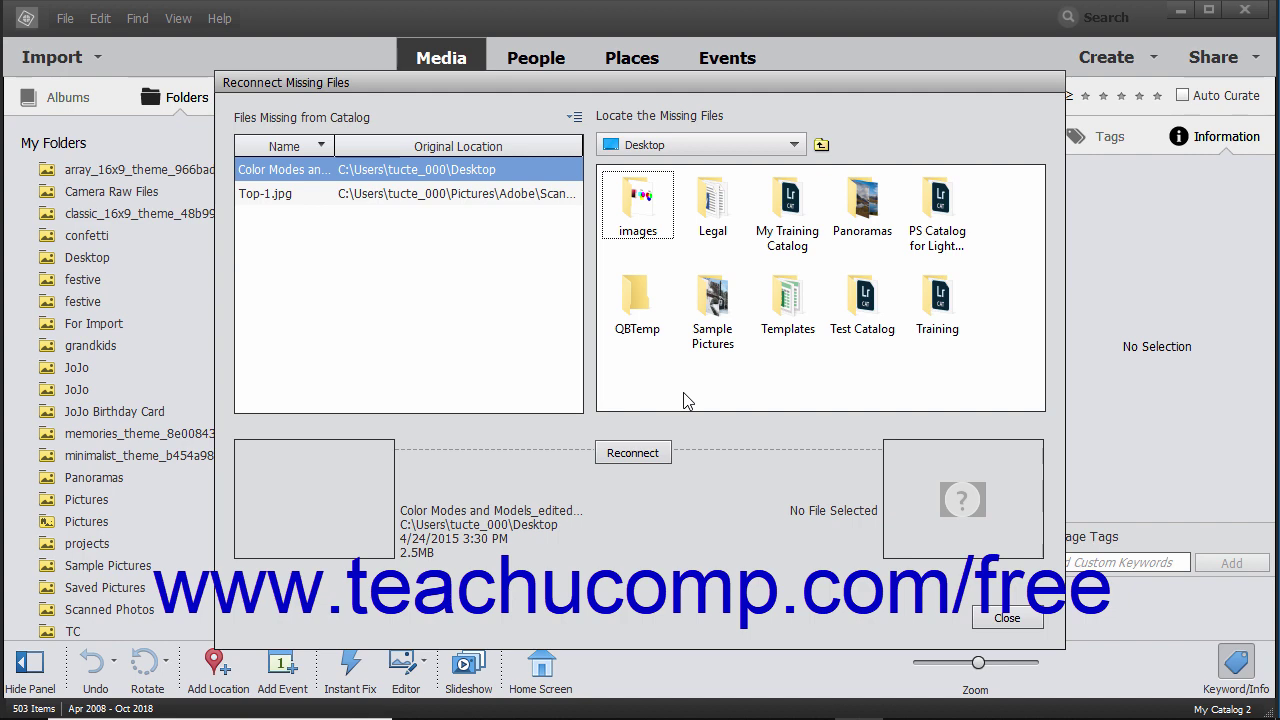
click(316, 176)
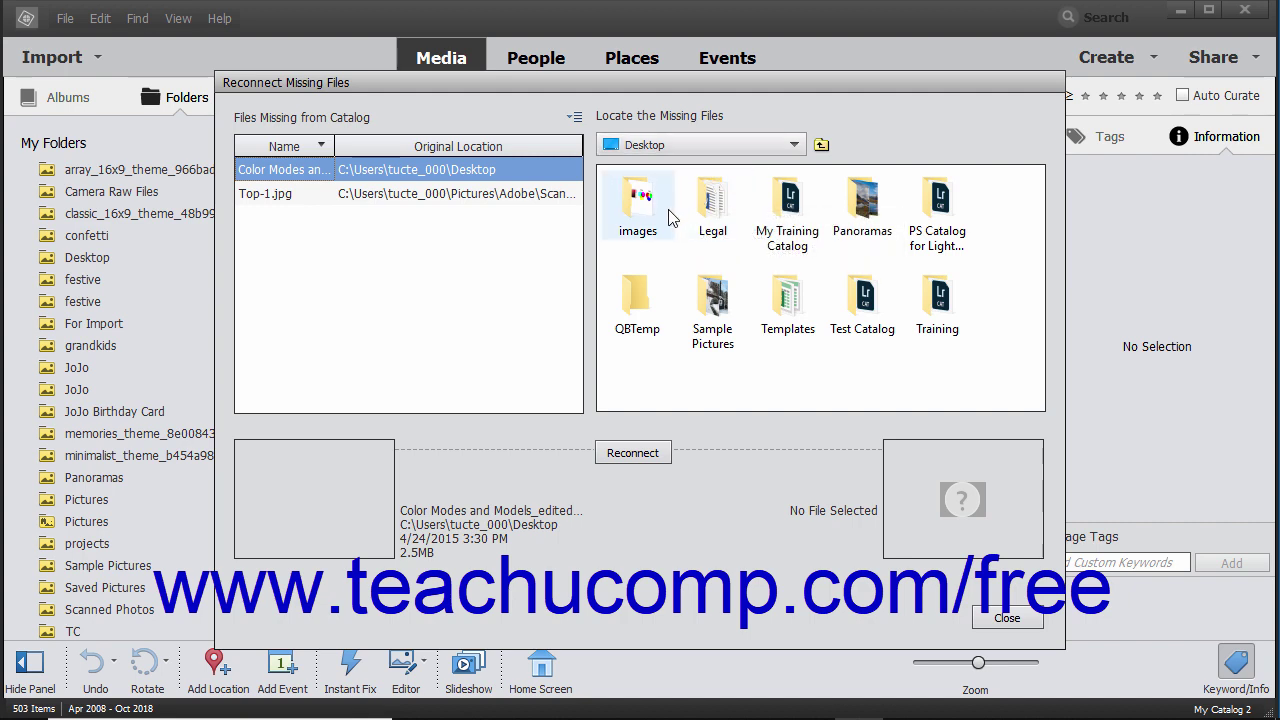
double_click(635, 210)
click(636, 205)
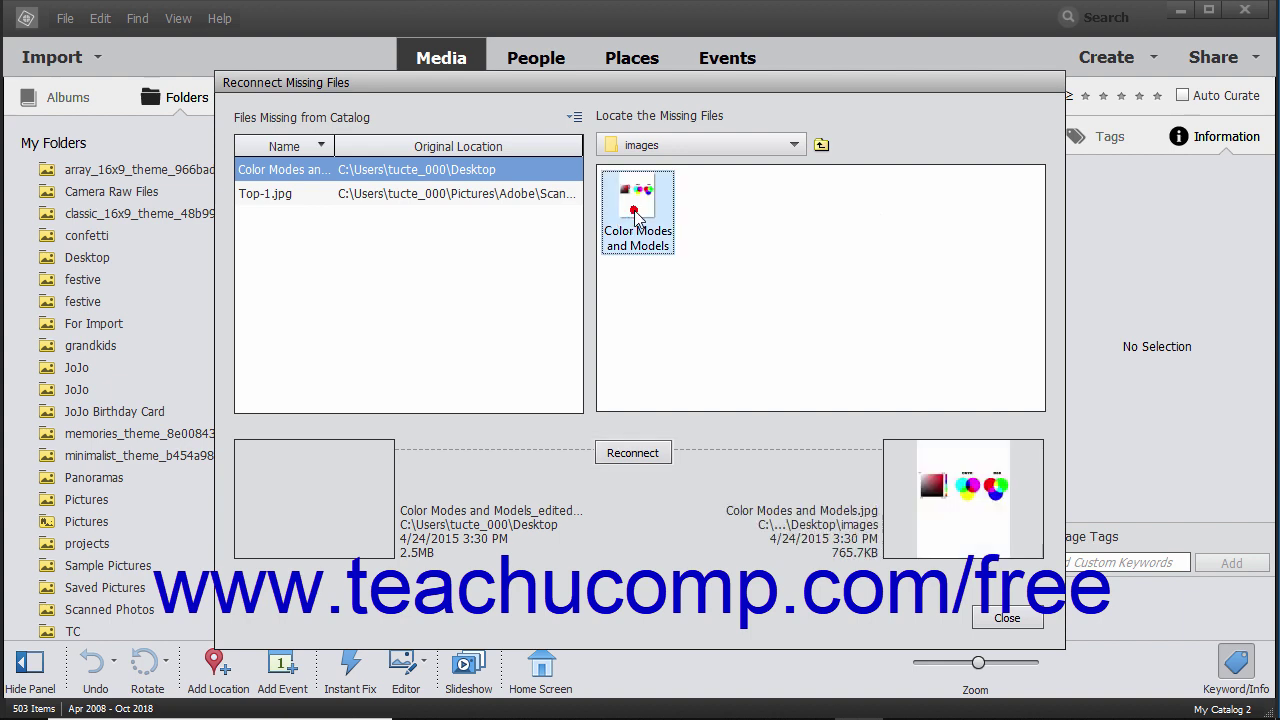
click(620, 452)
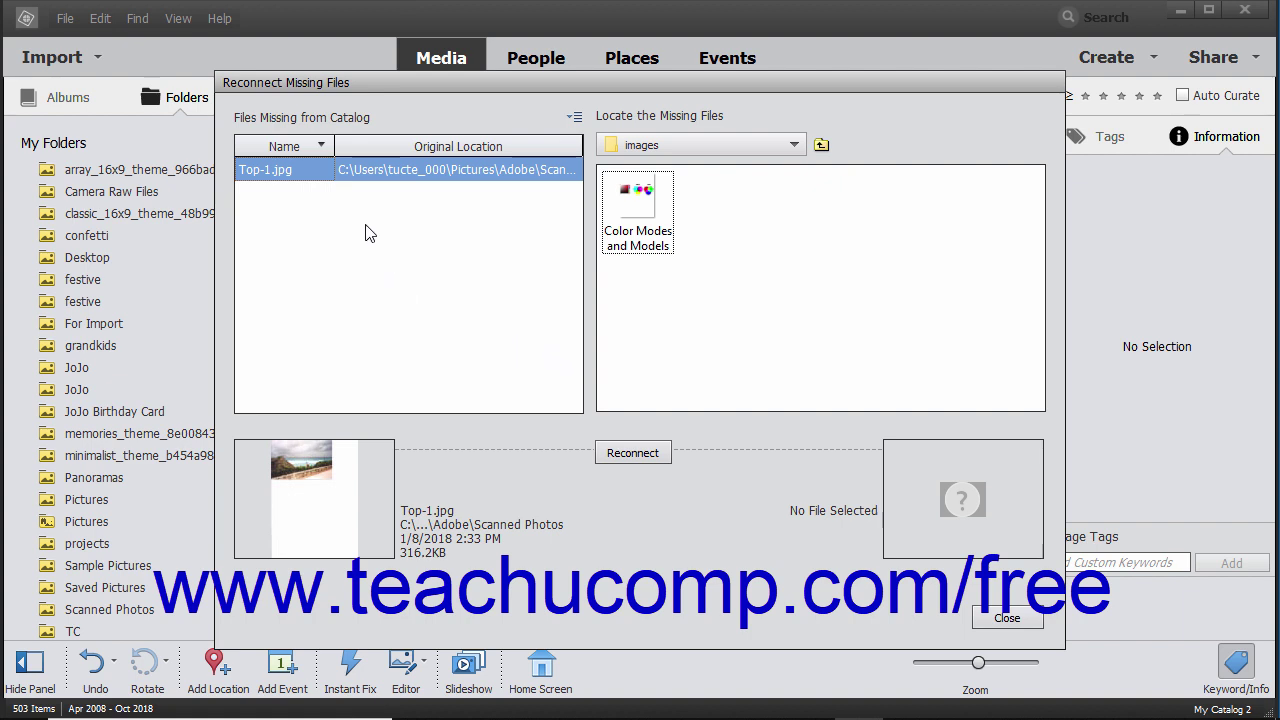
Relink Top-1.jpg to the Top file in Libraries > Pictures > Adobe > Scanned Photos
click(776, 146)
click(766, 166)
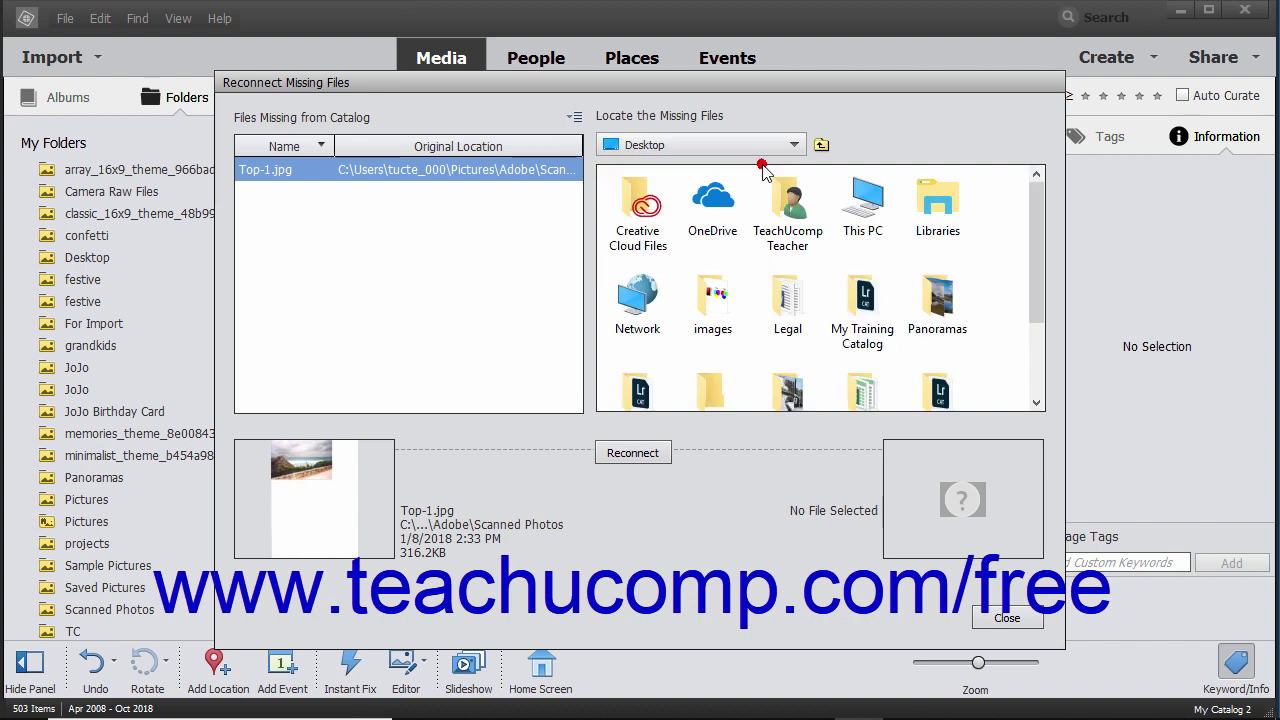
double_click(956, 208)
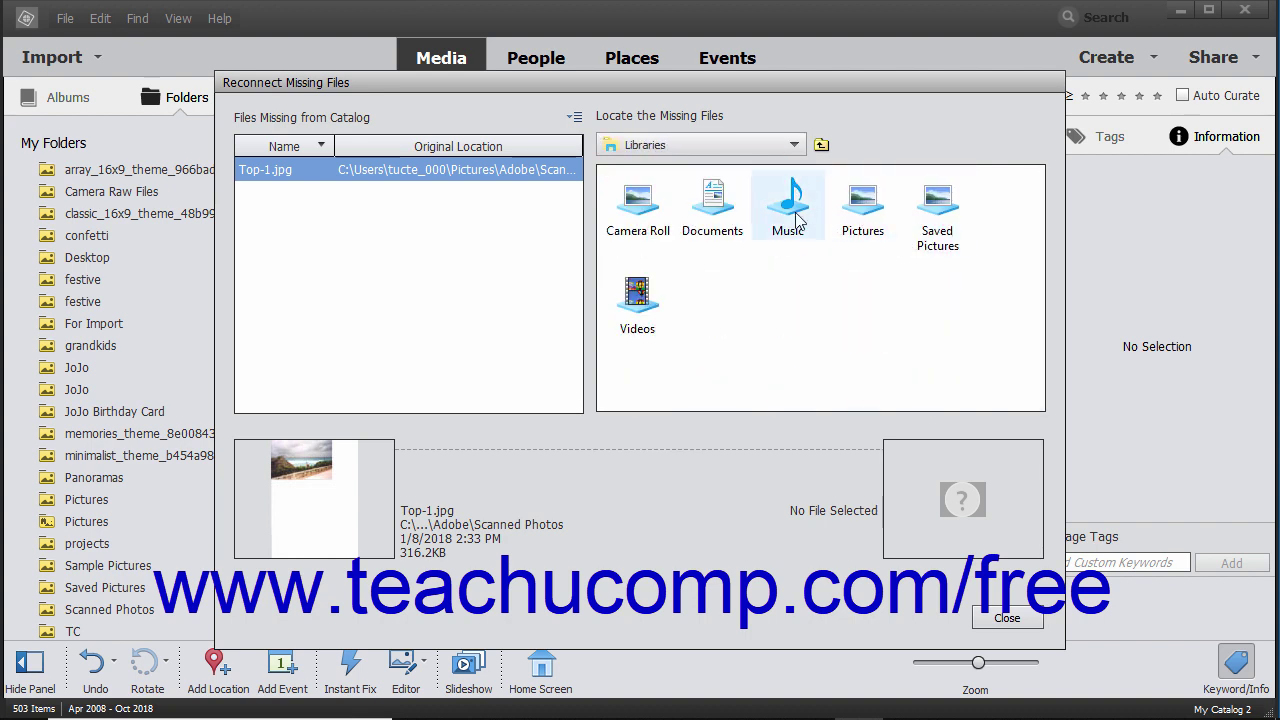
double_click(855, 205)
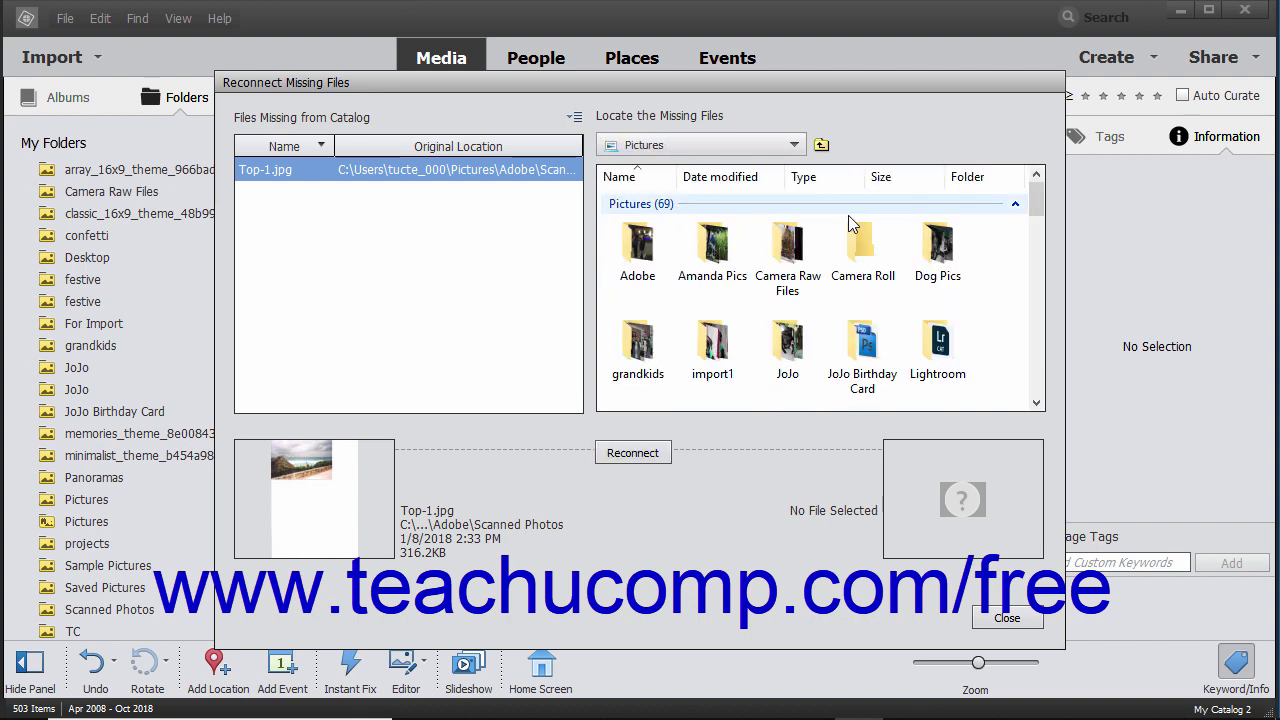
double_click(634, 246)
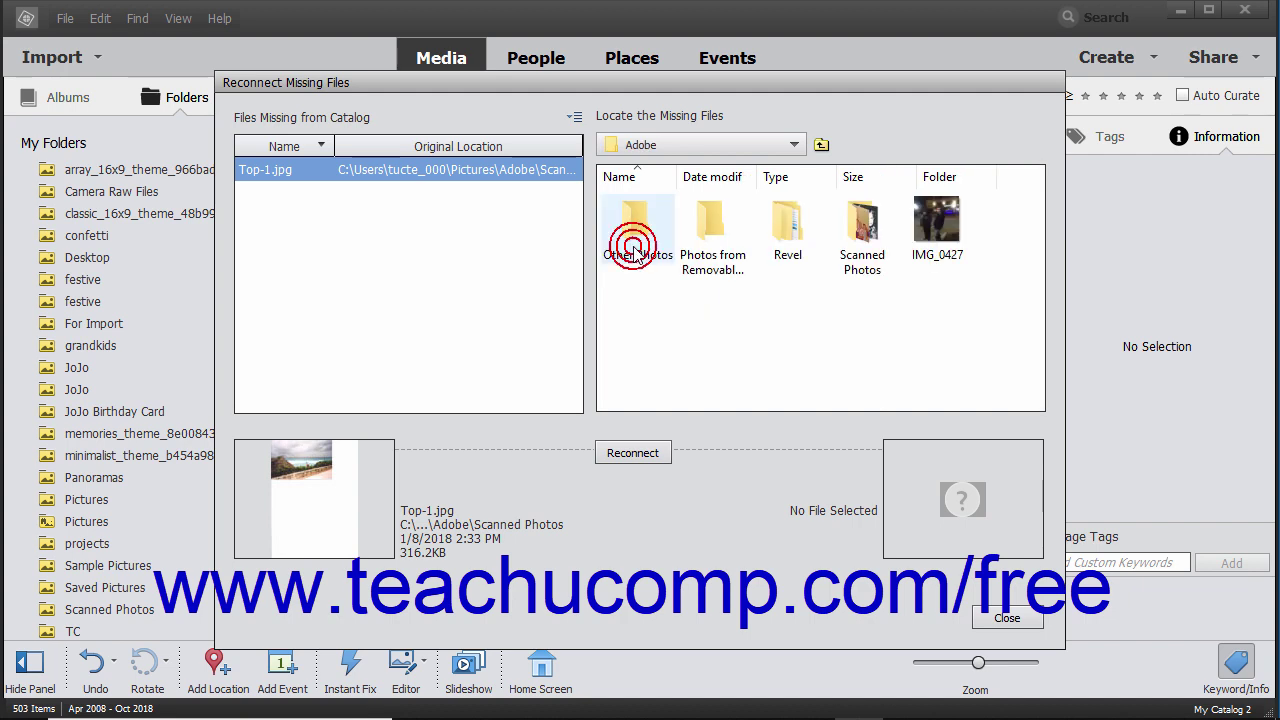
double_click(848, 240)
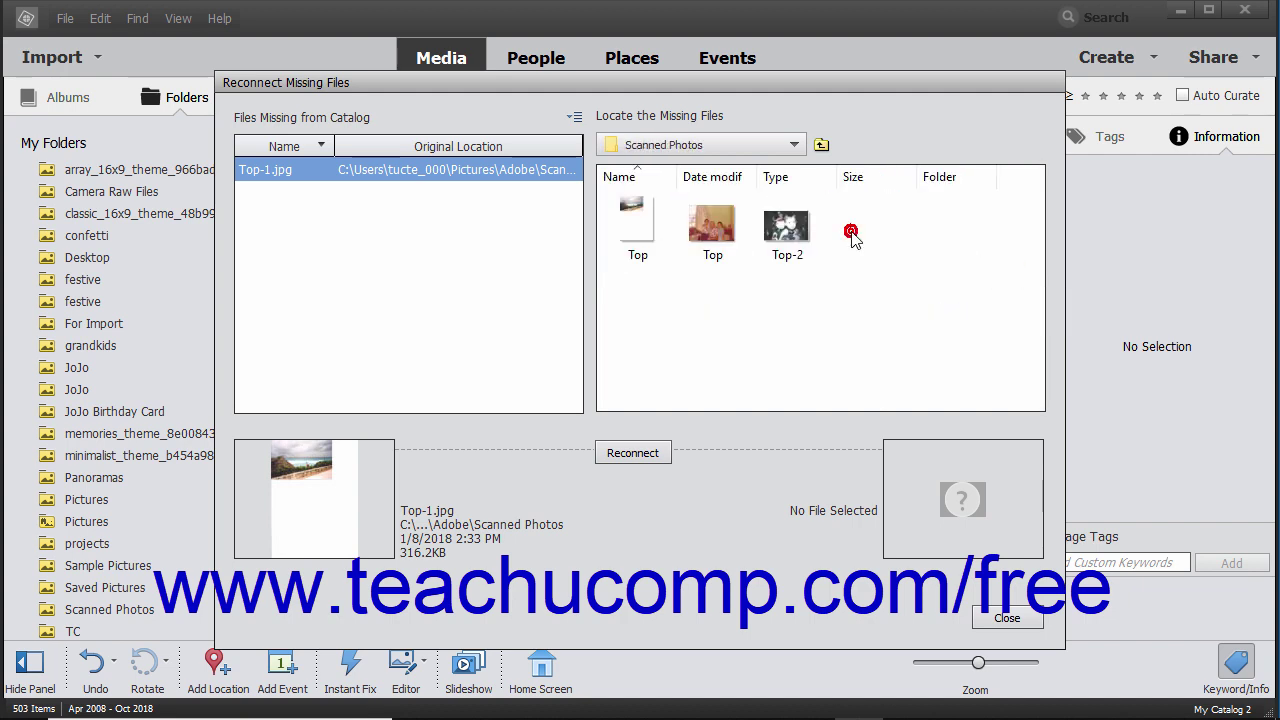
click(650, 228)
click(640, 448)
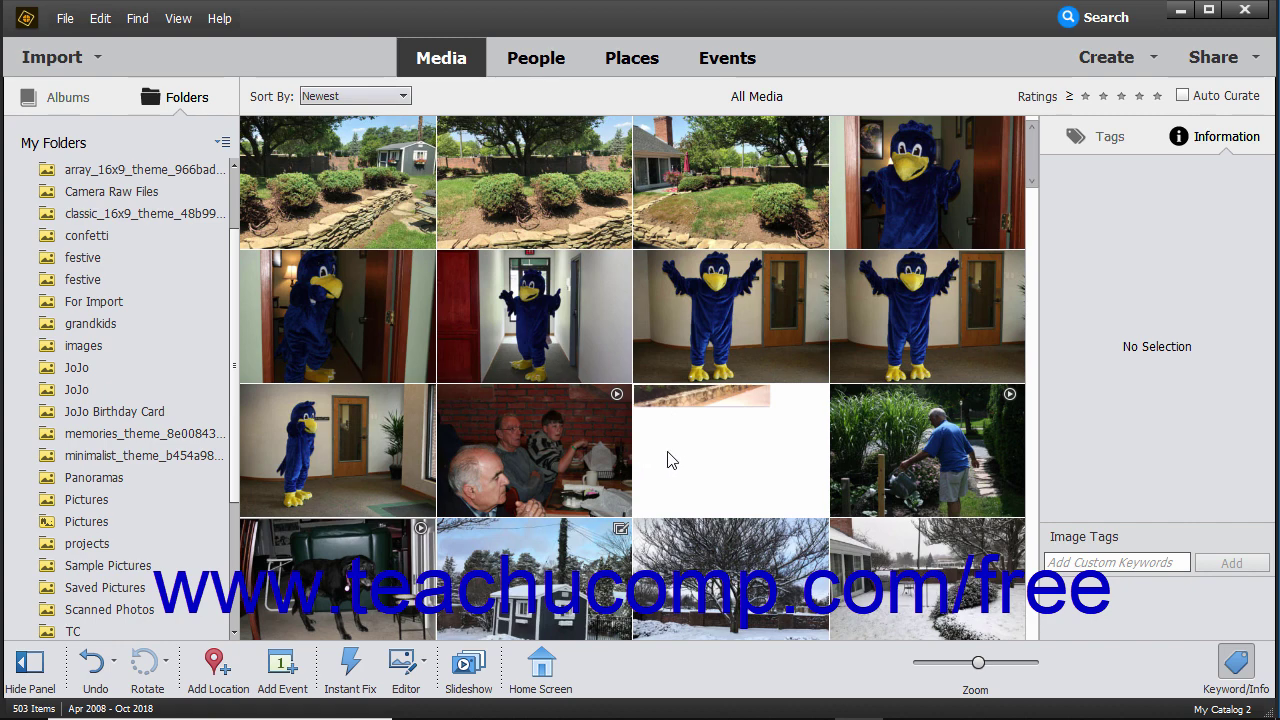
Use Adjust Date and Time on Top.jpg to shift its time back 2 hours
click(669, 456)
click(100, 18)
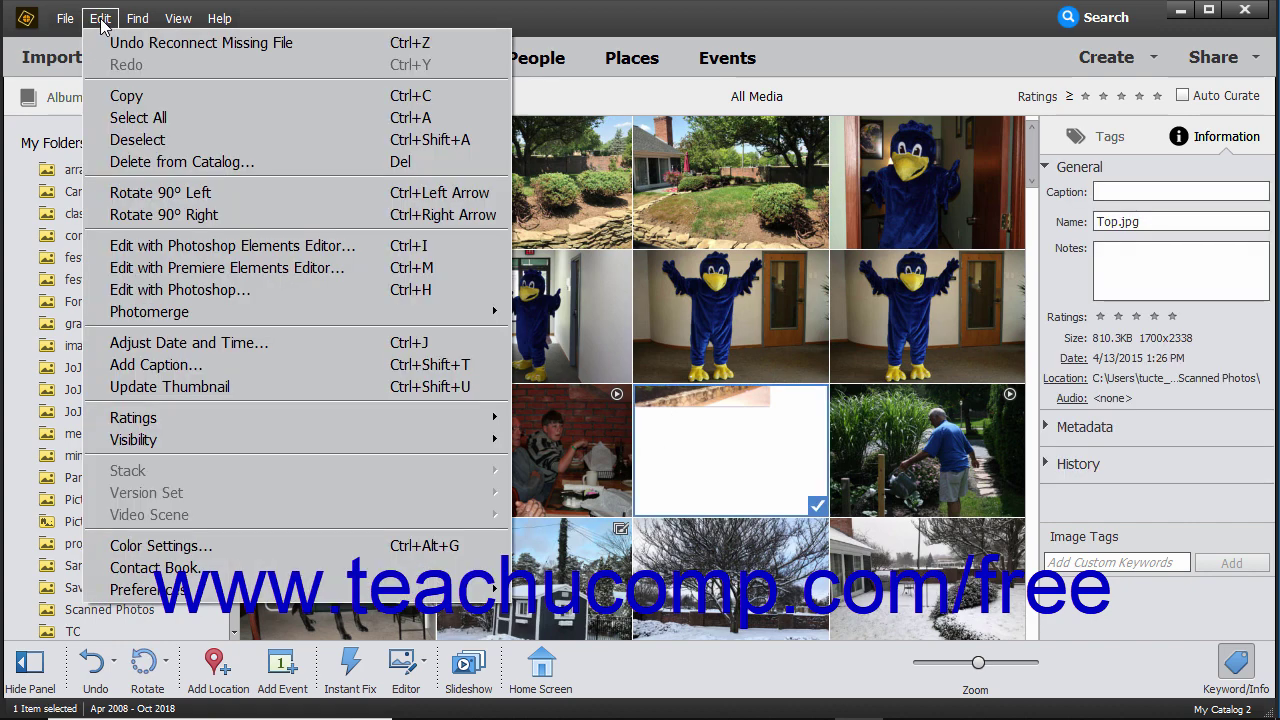
click(174, 344)
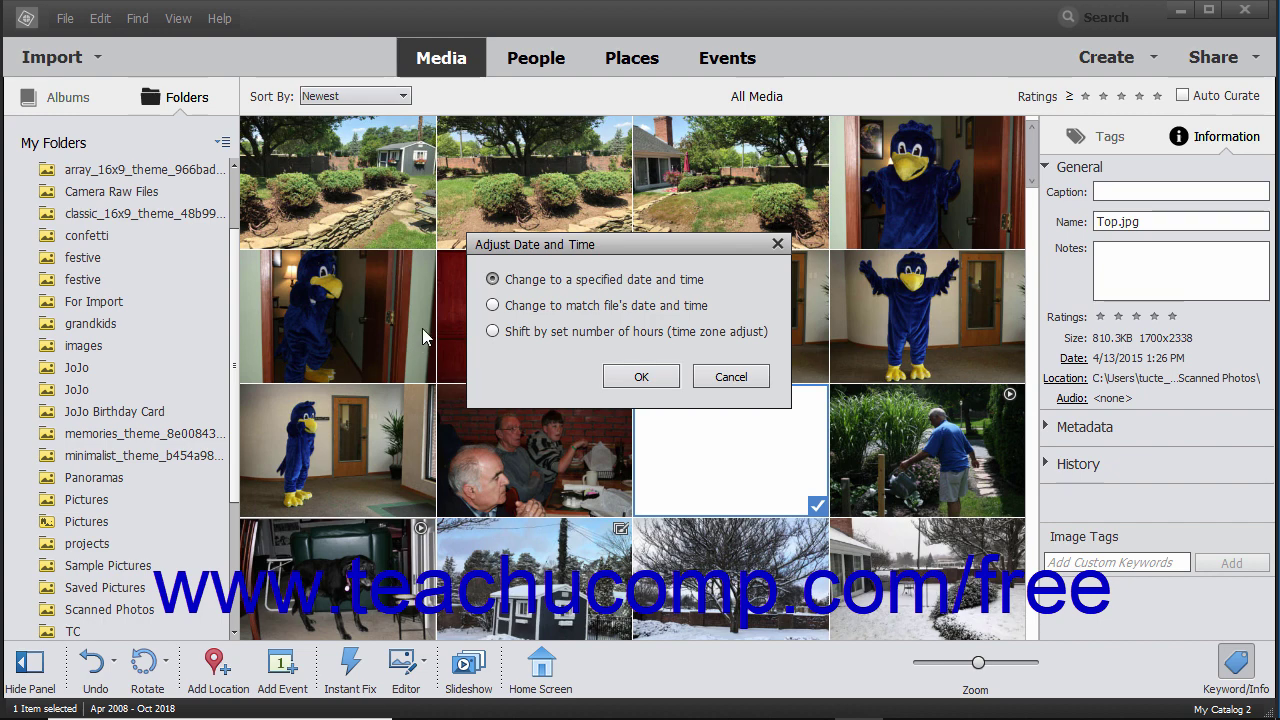
click(555, 279)
click(538, 333)
click(622, 377)
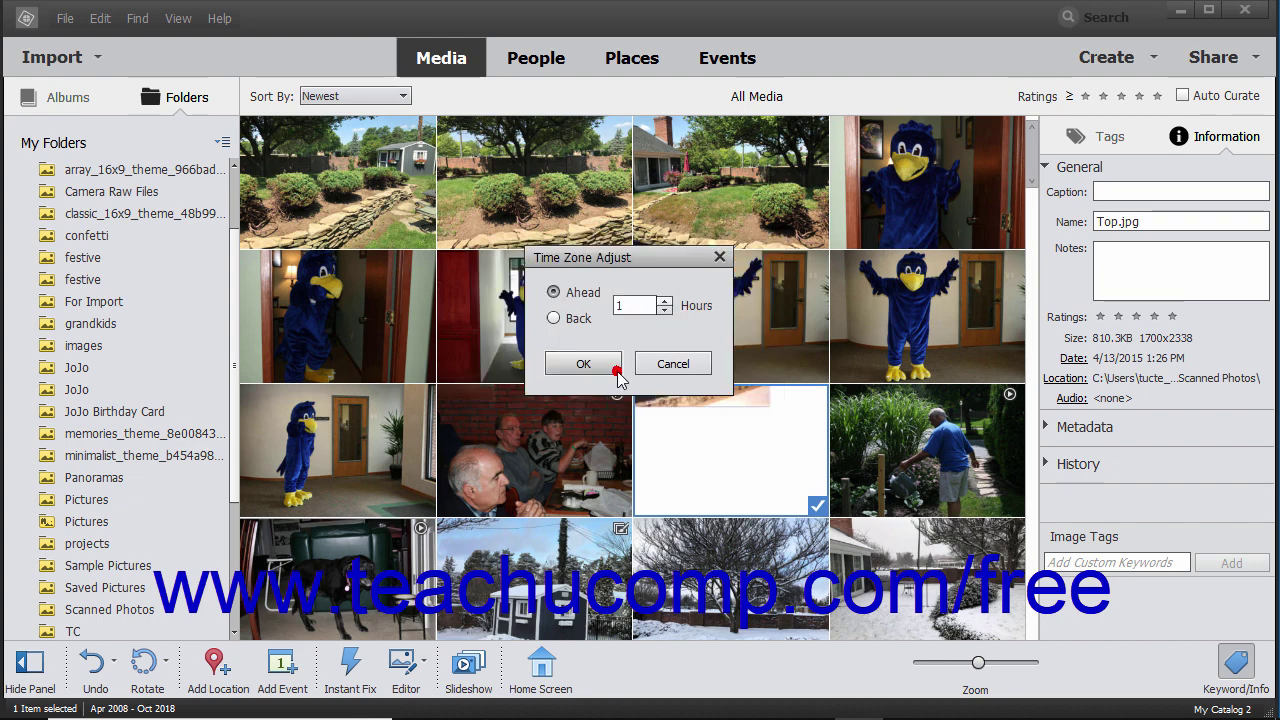
click(566, 321)
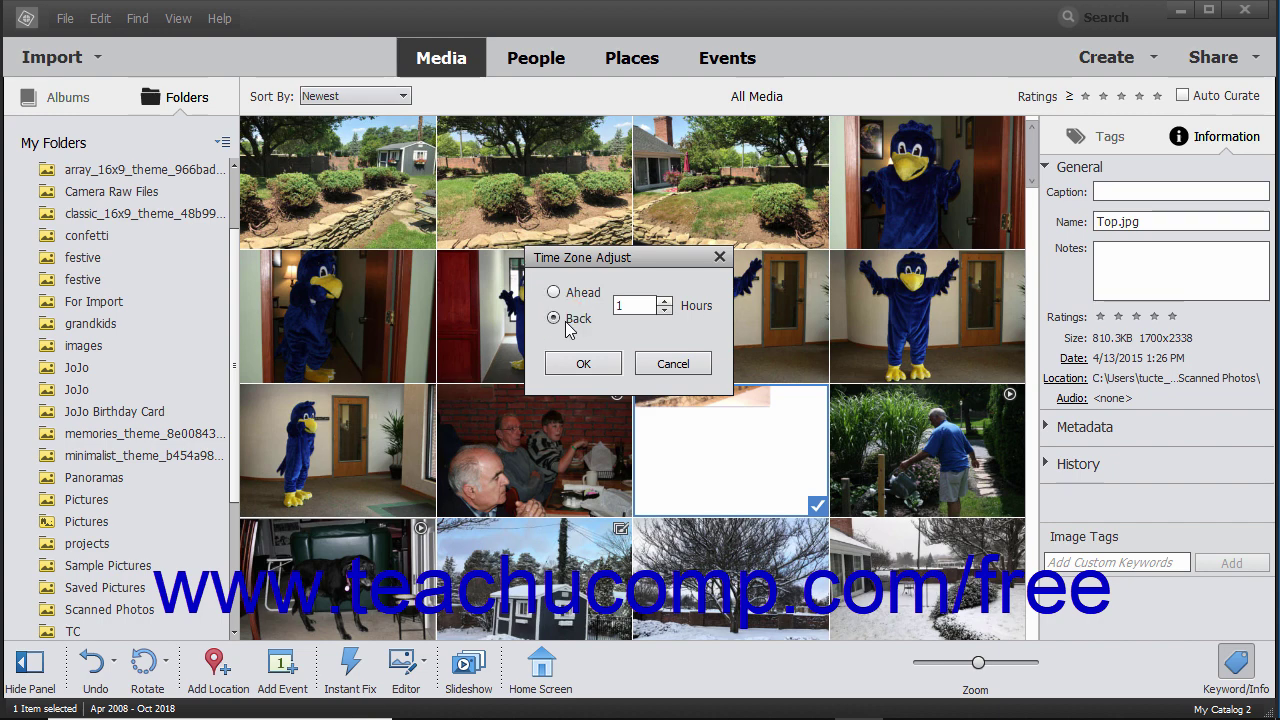
click(664, 300)
click(583, 364)
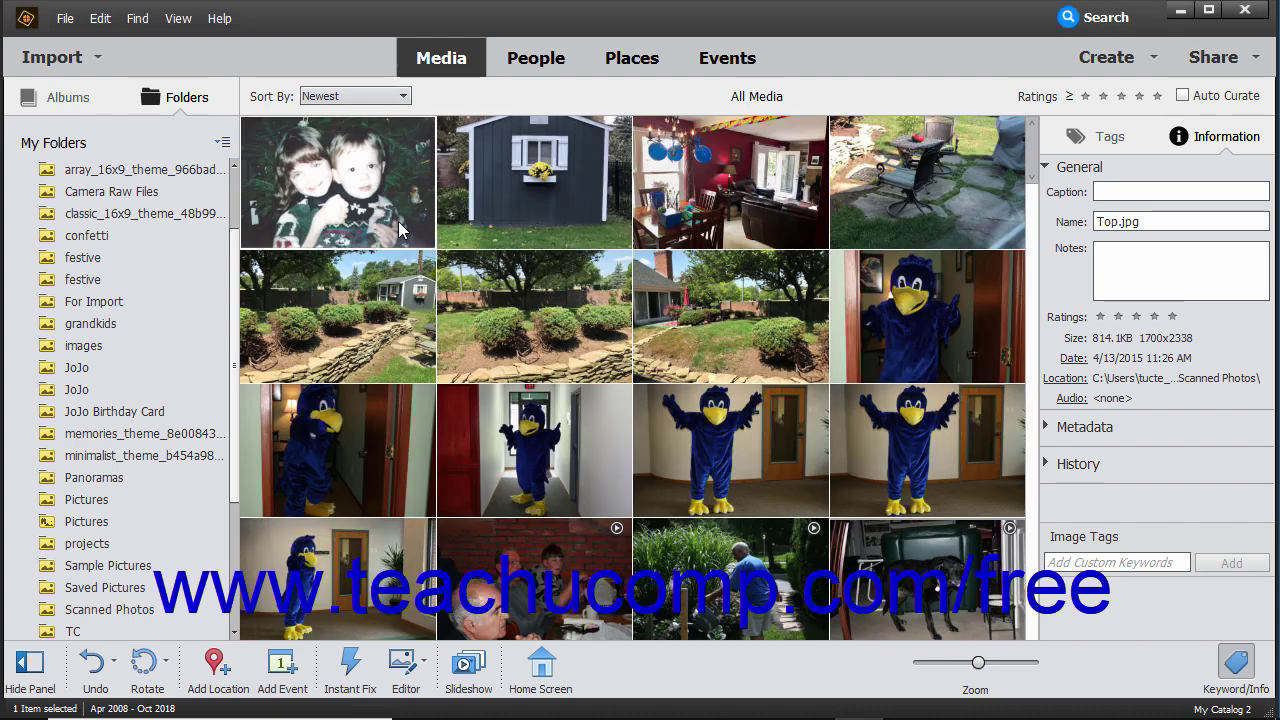
click(399, 228)
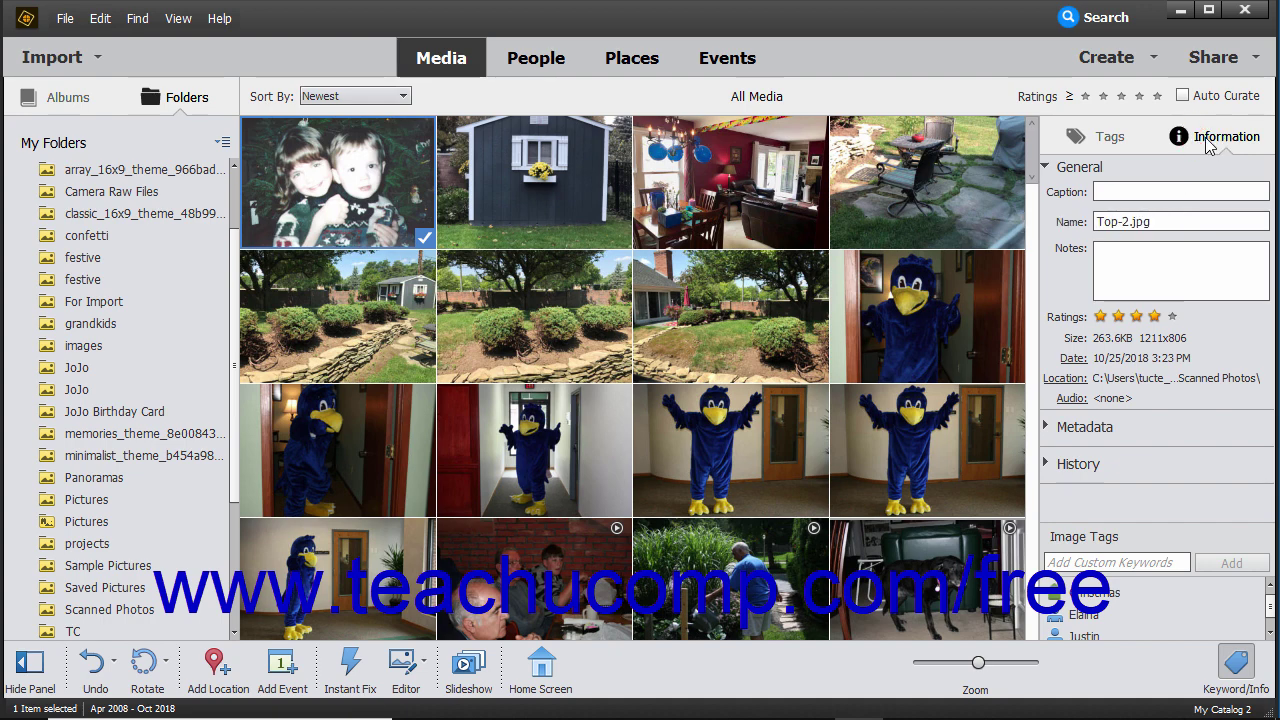
click(1065, 381)
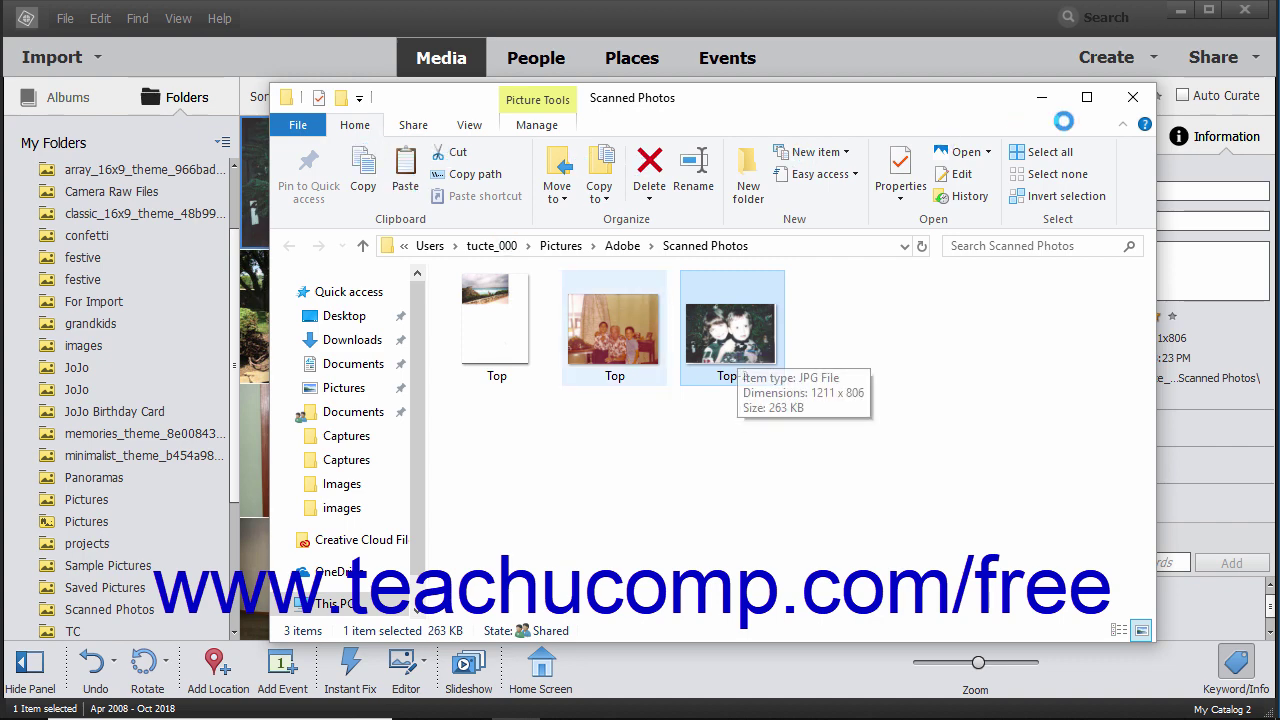
click(1128, 97)
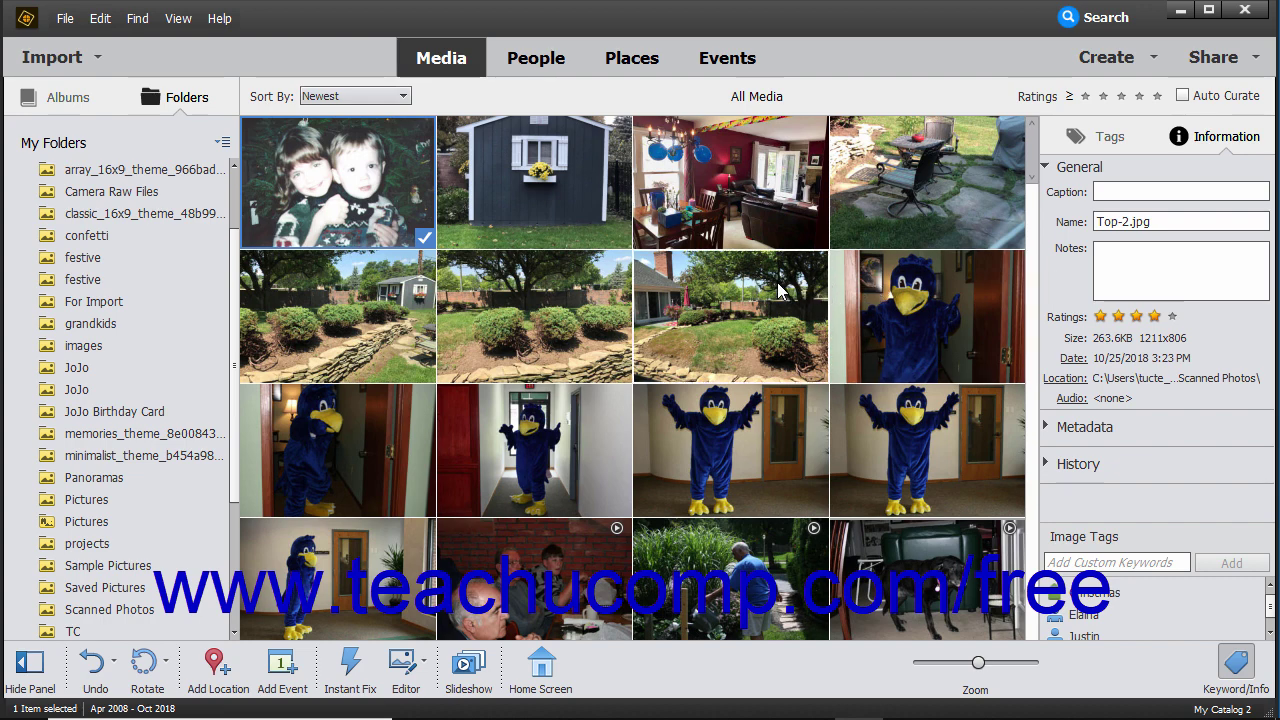
Export Top-2.jpg as a new JPEG file at 1280 x 960 and quality 12
click(62, 18)
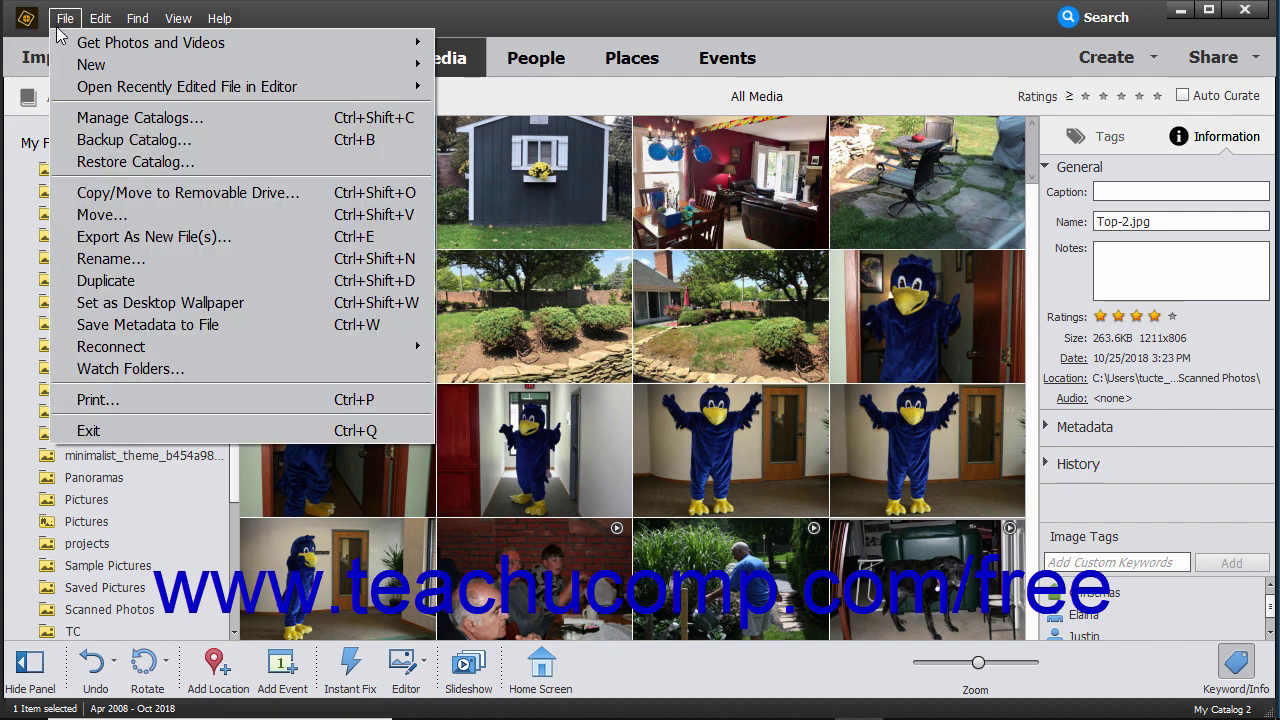
click(130, 240)
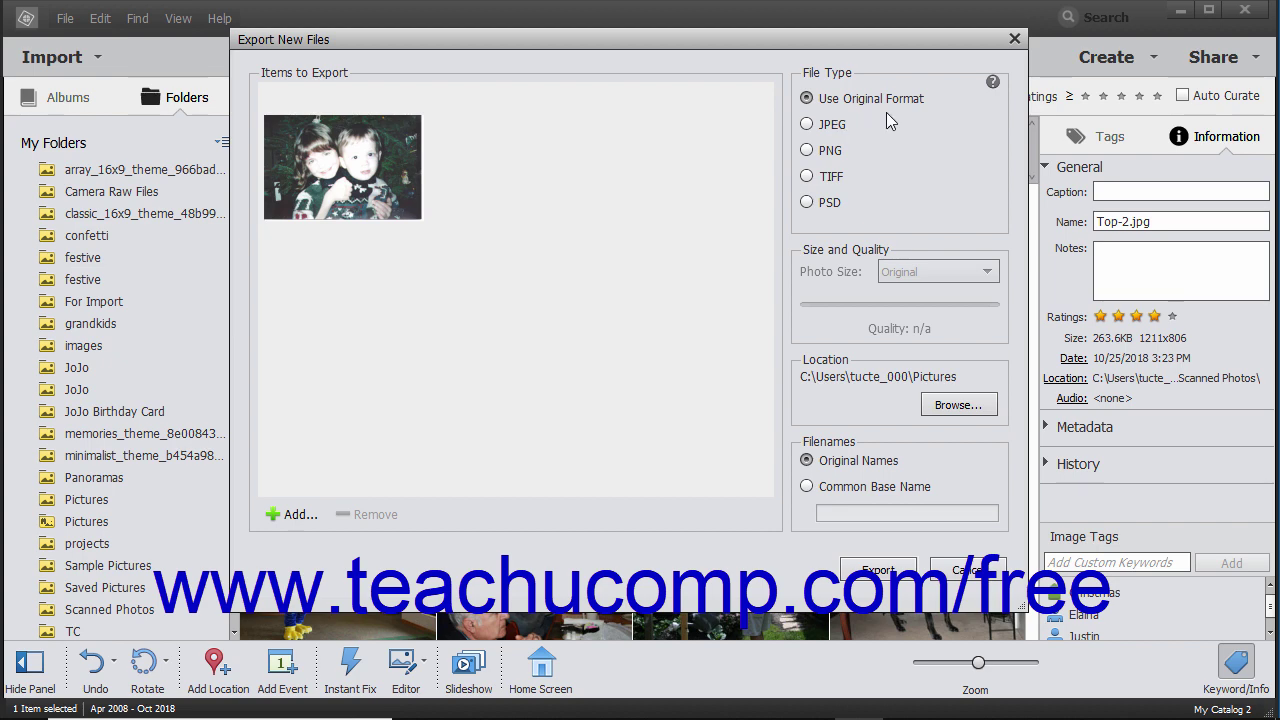
click(828, 130)
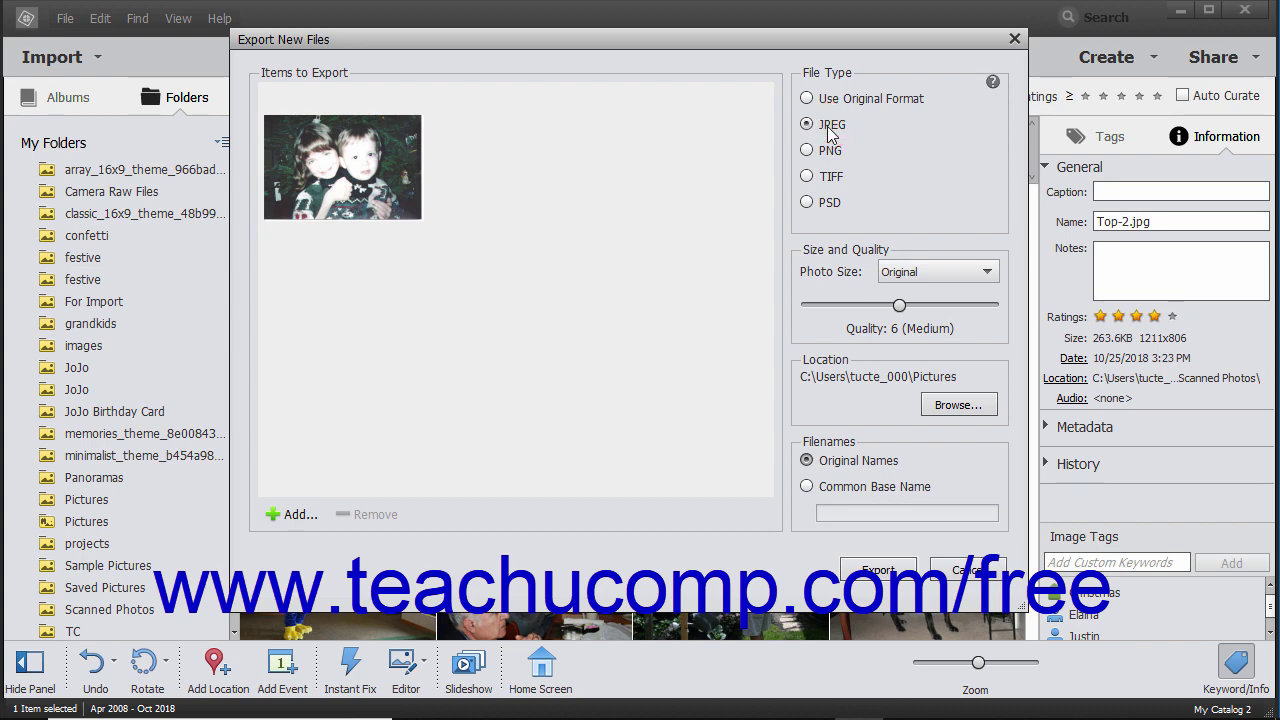
click(912, 279)
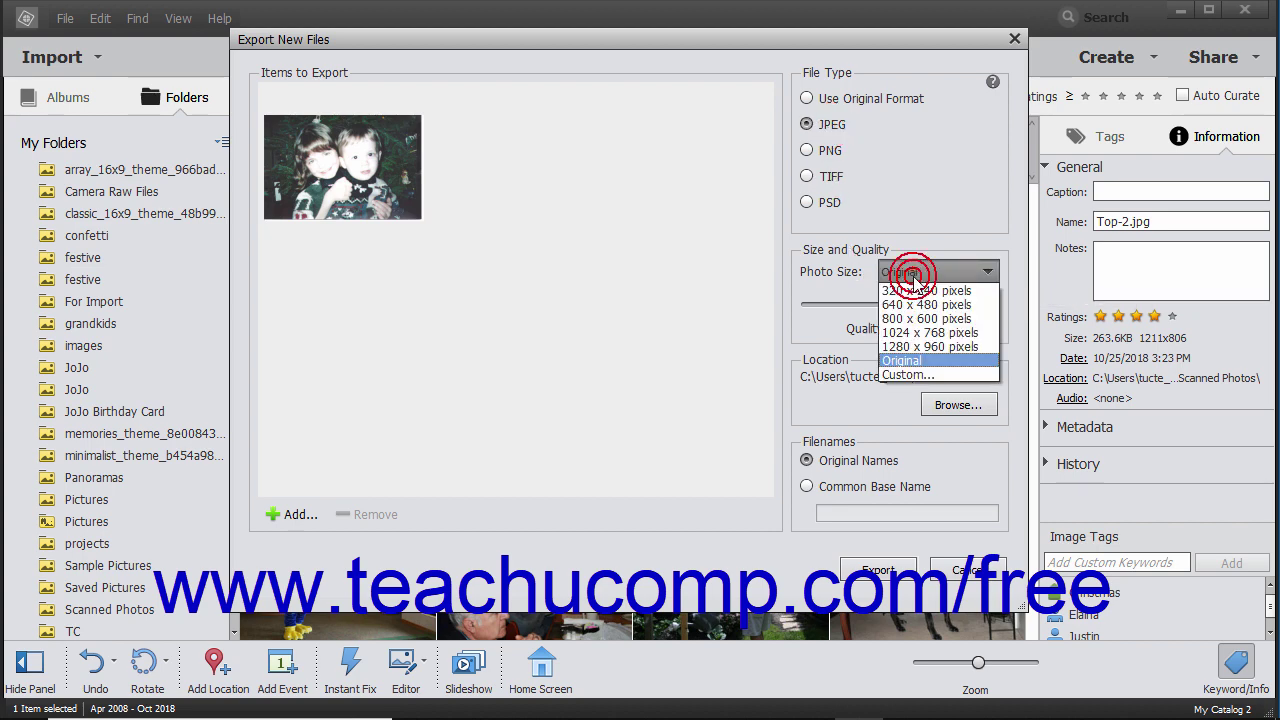
click(910, 346)
drag(902, 313, 1000, 314)
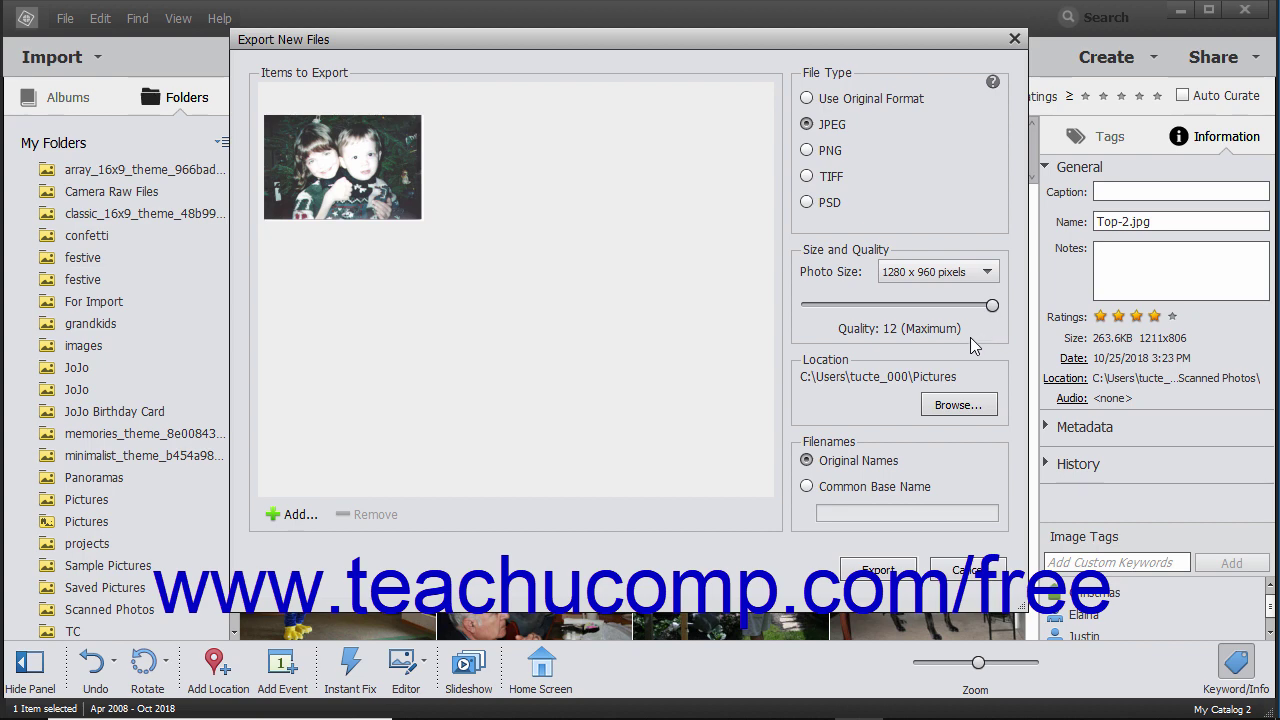
Save the export to the Desktop under its original name and confirm the completion notices
click(955, 404)
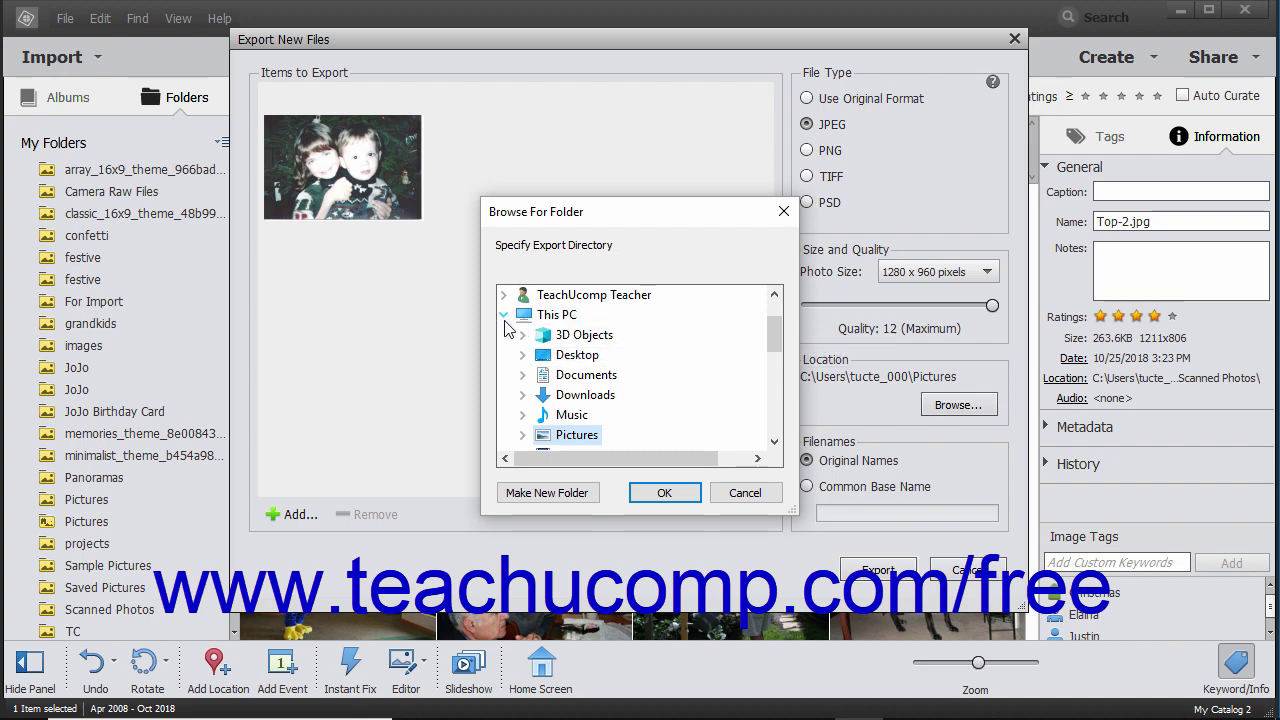
click(575, 355)
click(662, 492)
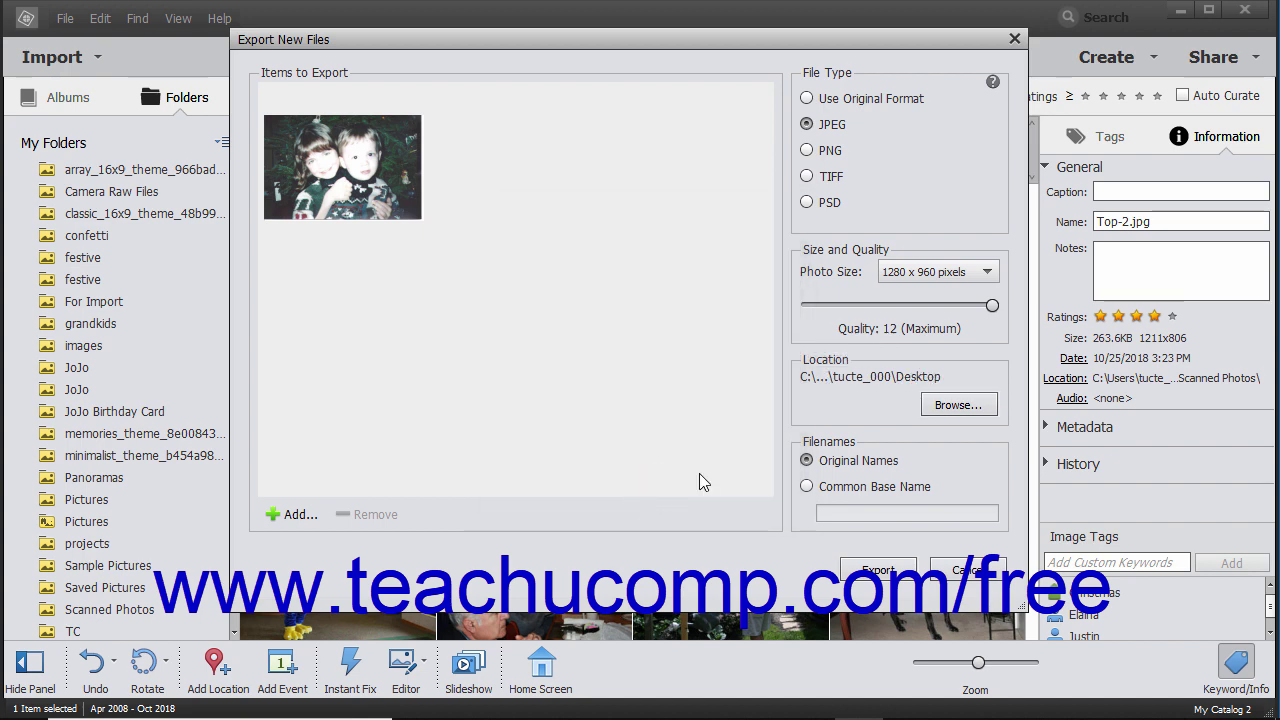
click(809, 490)
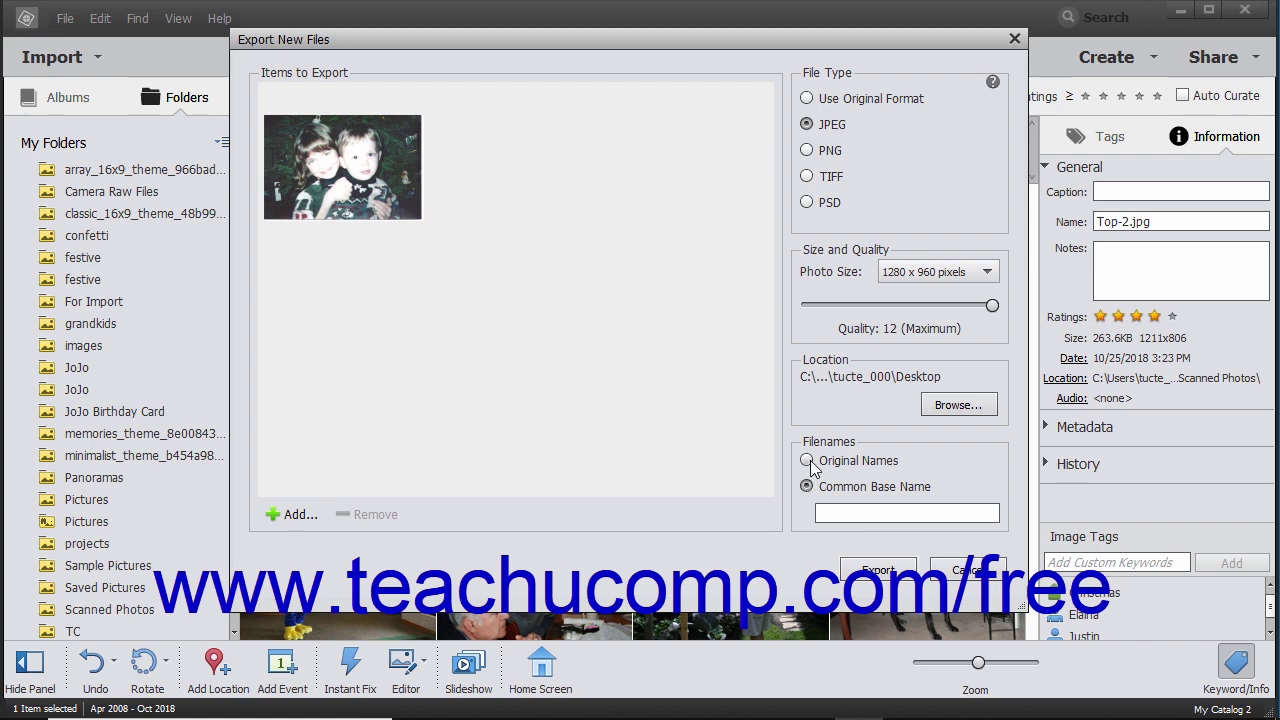
click(809, 463)
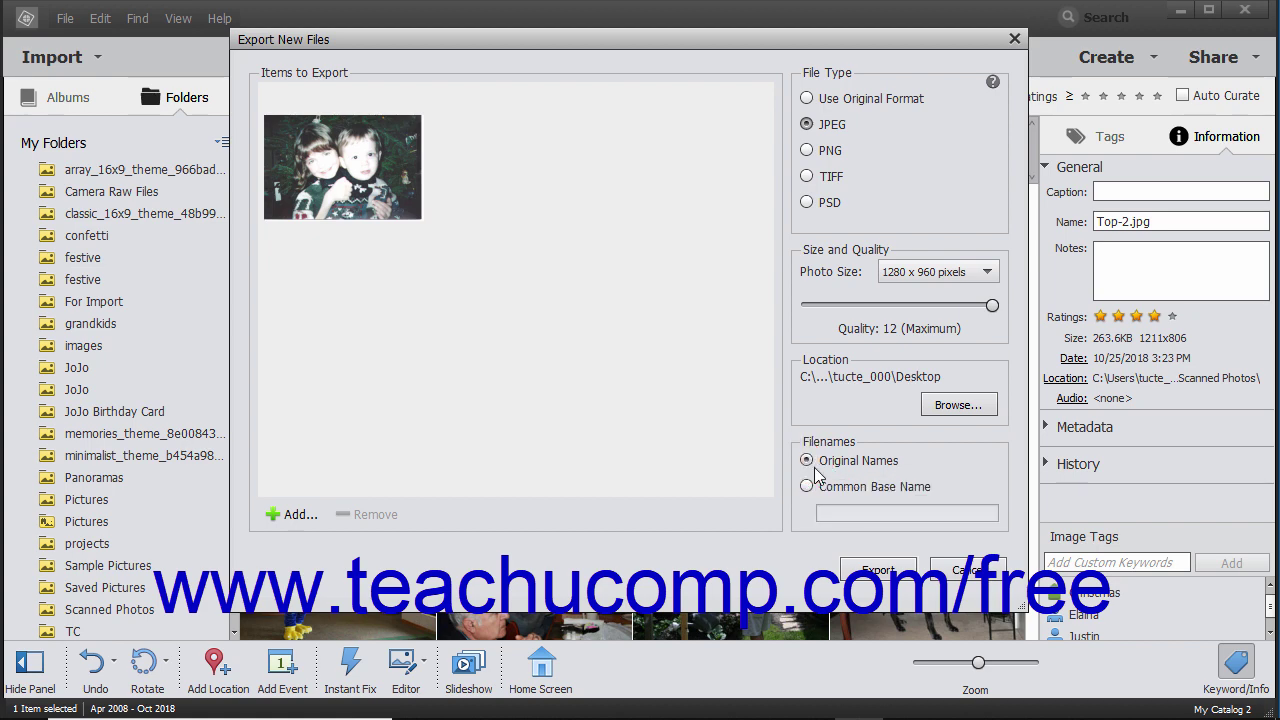
click(873, 572)
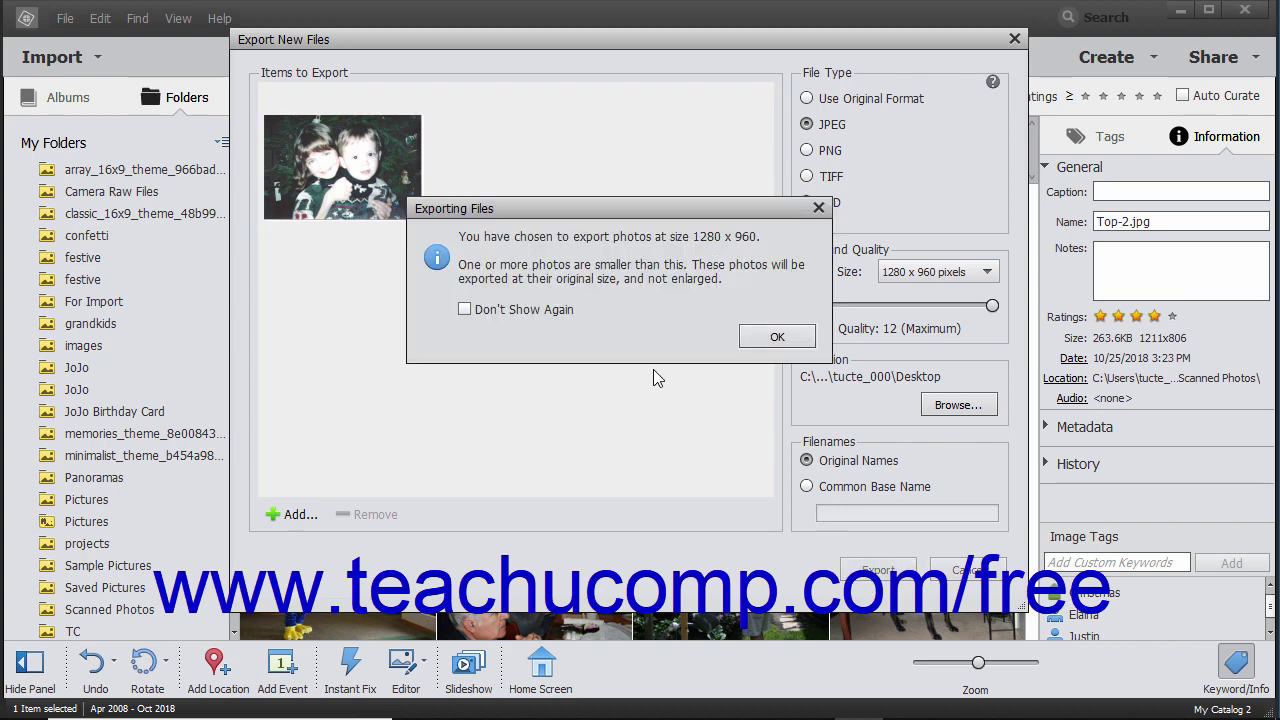
click(766, 338)
click(748, 330)
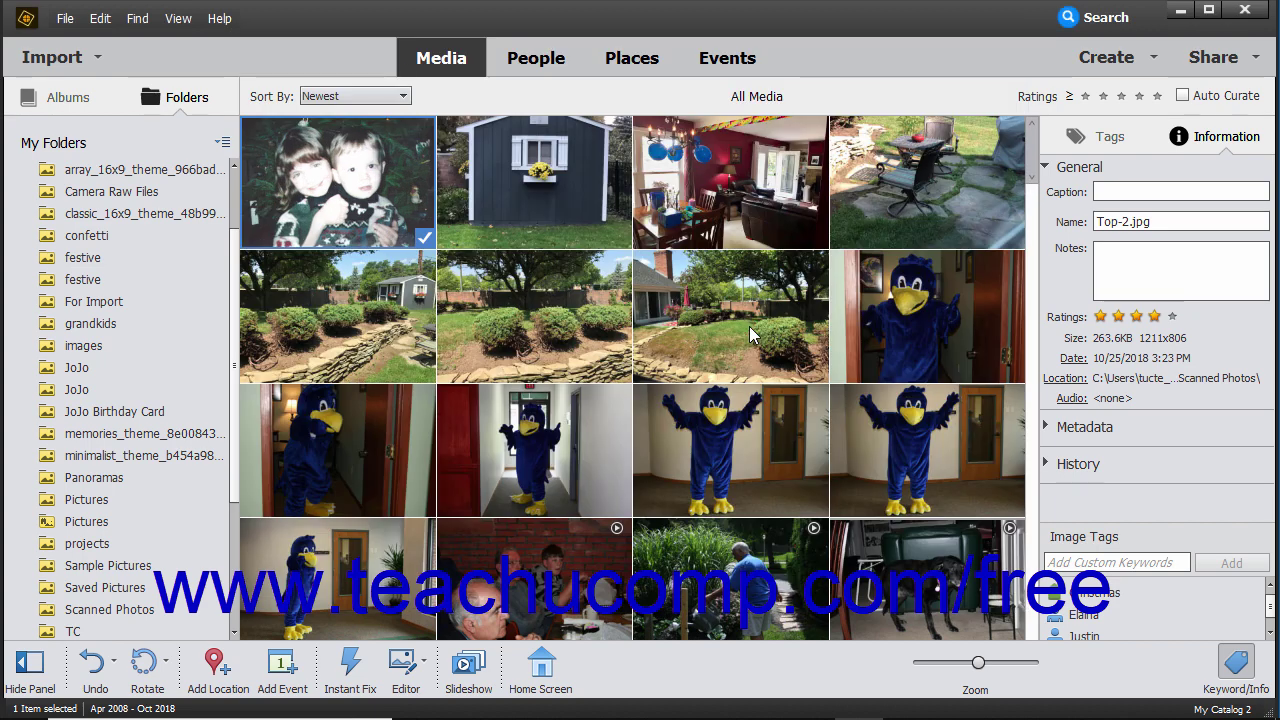
Select the blue shed photo IMG_1834.jpeg and bring up the File menu
click(600, 172)
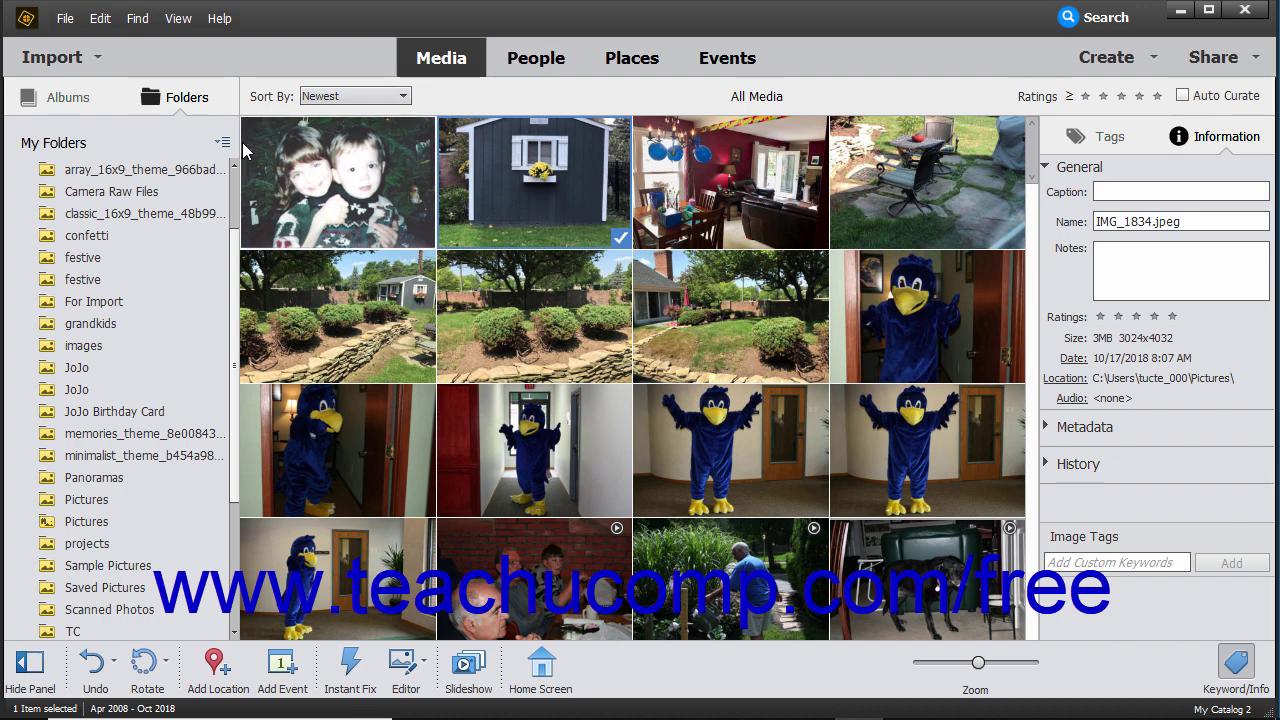
click(65, 18)
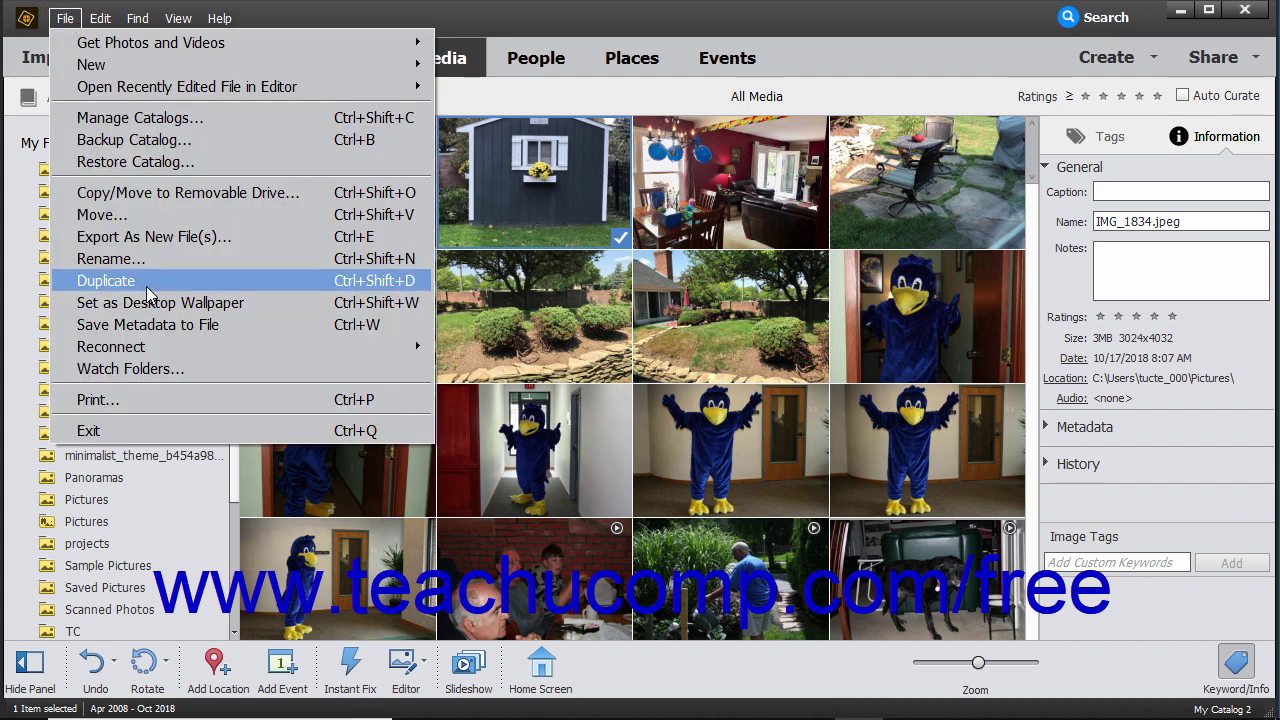